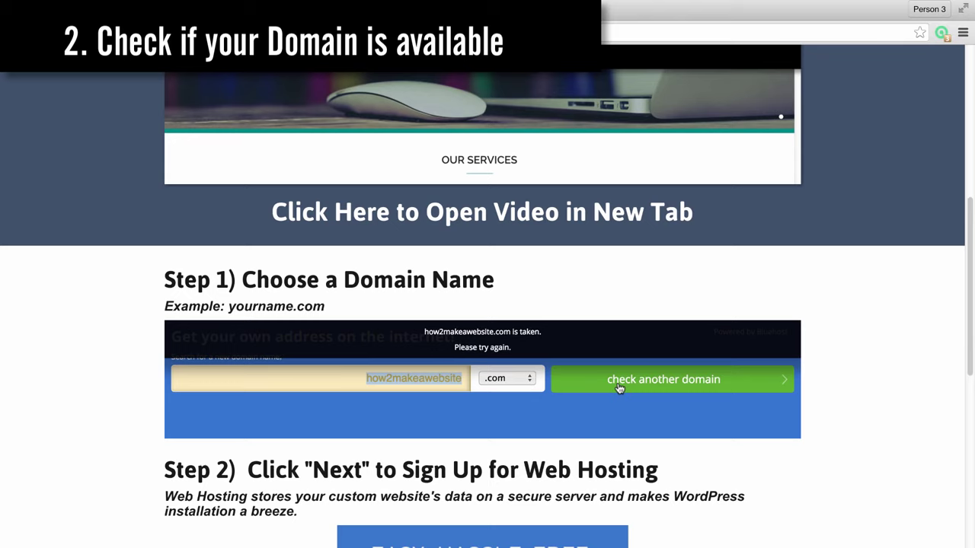
Confirm how2makeawpwebsite.com is available and continue to the hosting signup page
{"action": "left_click", "coordinate": [344, 379]}
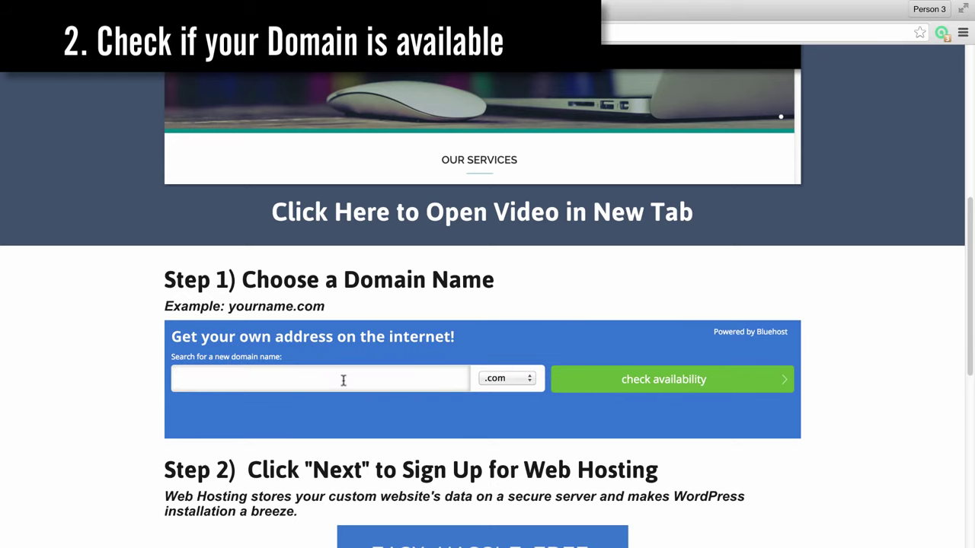
{"action": "left_click", "coordinate": [455, 371]}
{"action": "type", "text": "how2makeawpwebsite"}
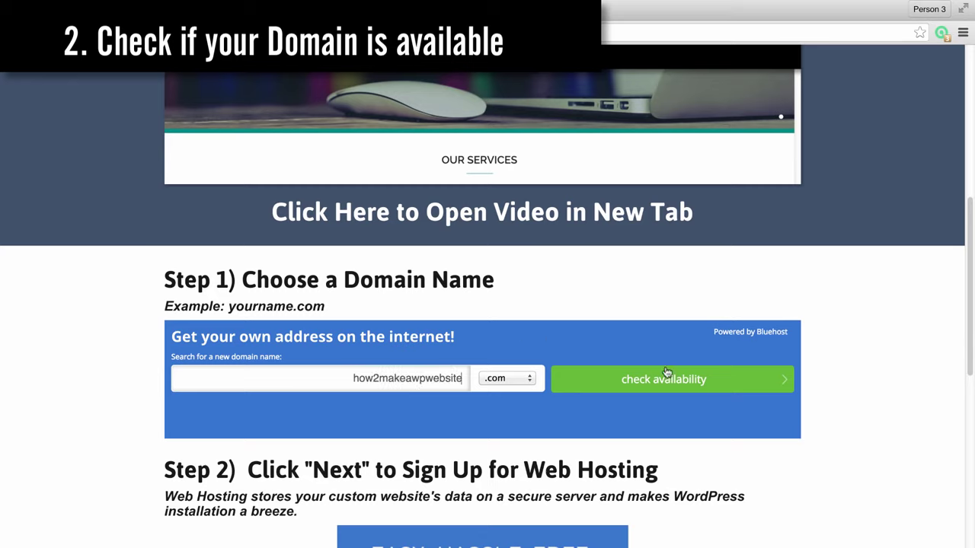
{"action": "left_click", "coordinate": [669, 379]}
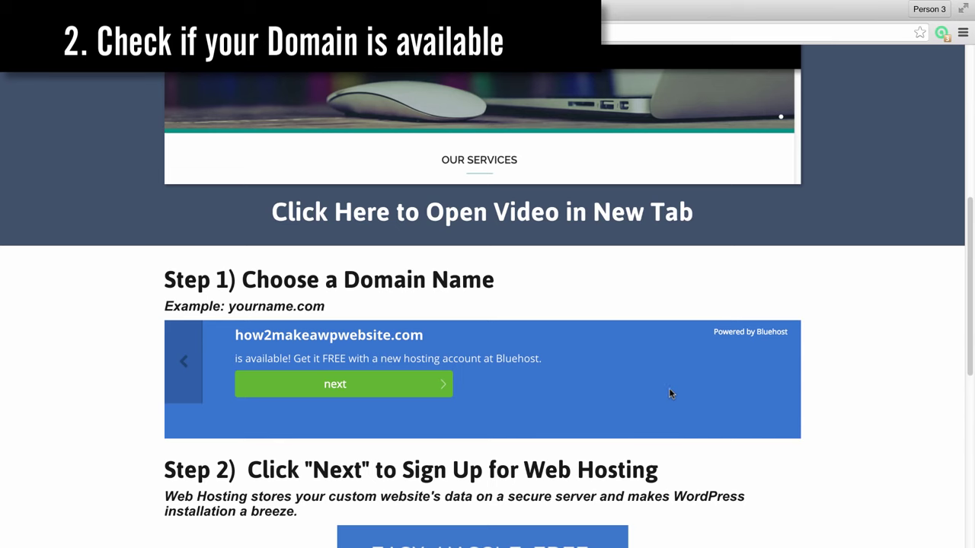
{"action": "left_click", "coordinate": [359, 385]}
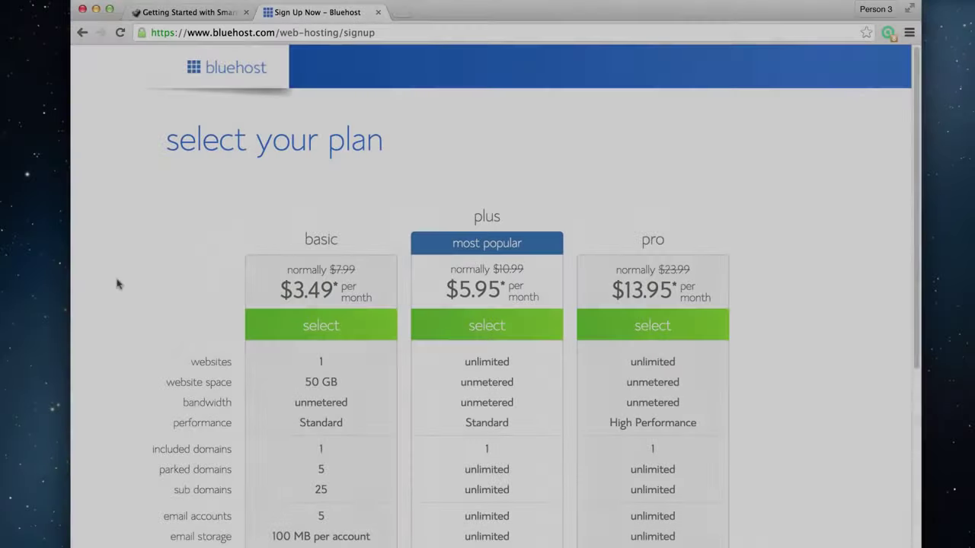
Choose the Basic plan and register howtomakewpwebsite as the new domain
{"action": "scroll", "coordinate": [124, 364], "scroll_direction": "down", "scroll_amount": 3}
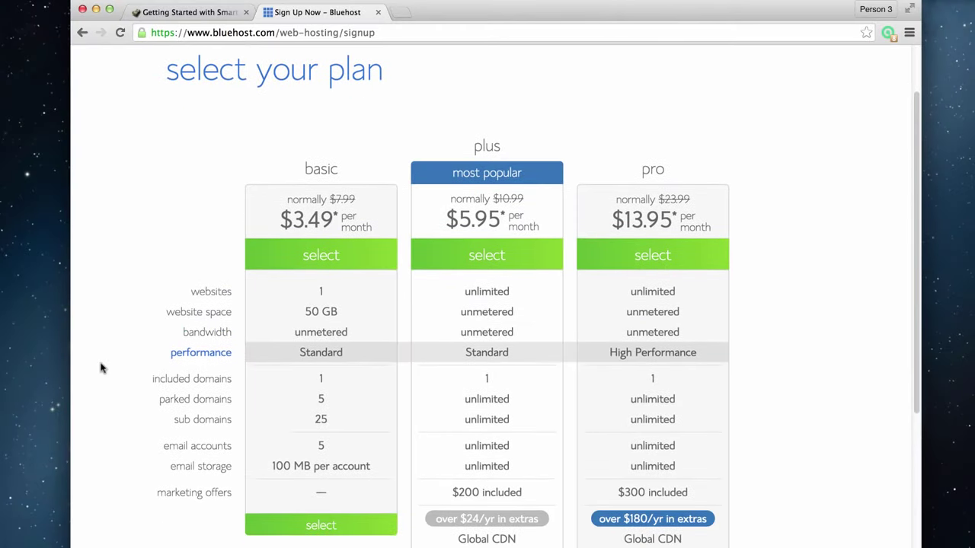
{"action": "scroll", "coordinate": [99, 368], "scroll_direction": "down", "scroll_amount": 3}
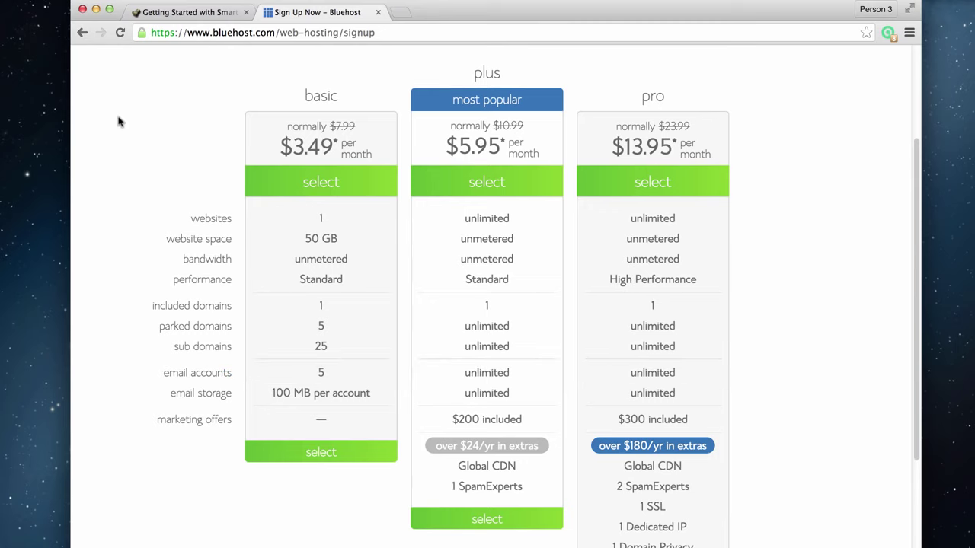
{"action": "left_click", "coordinate": [314, 458]}
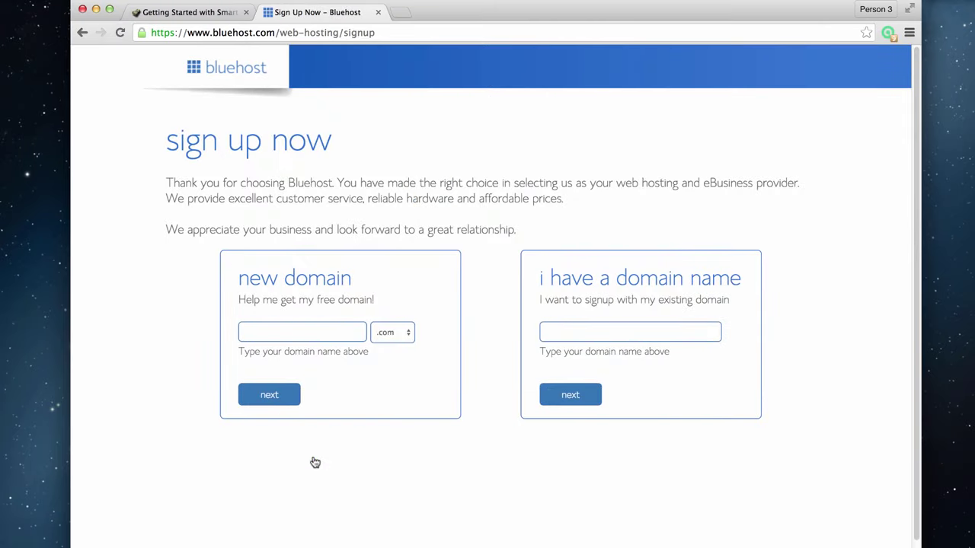
{"action": "left_click", "coordinate": [272, 328]}
{"action": "type", "text": "howtomakewpwebsite"}
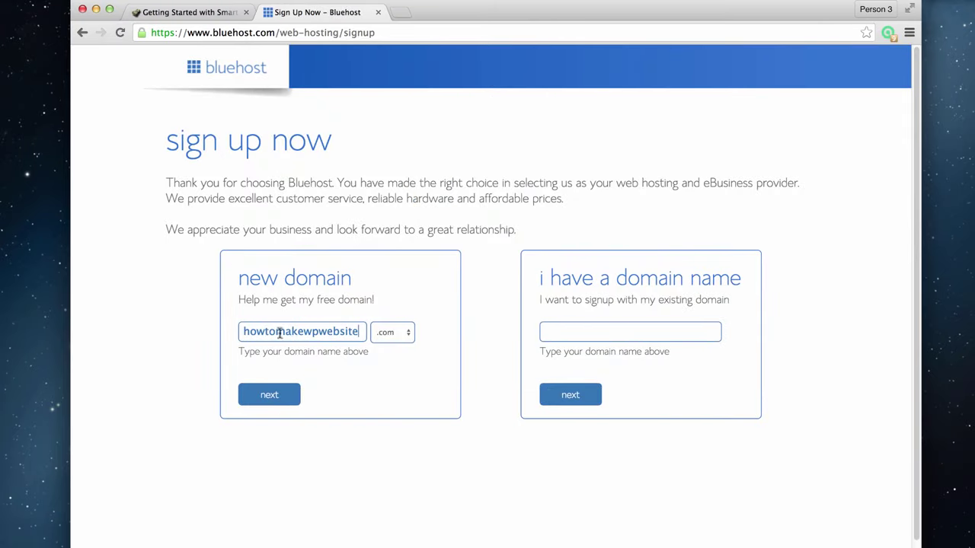
{"action": "left_click", "coordinate": [283, 395]}
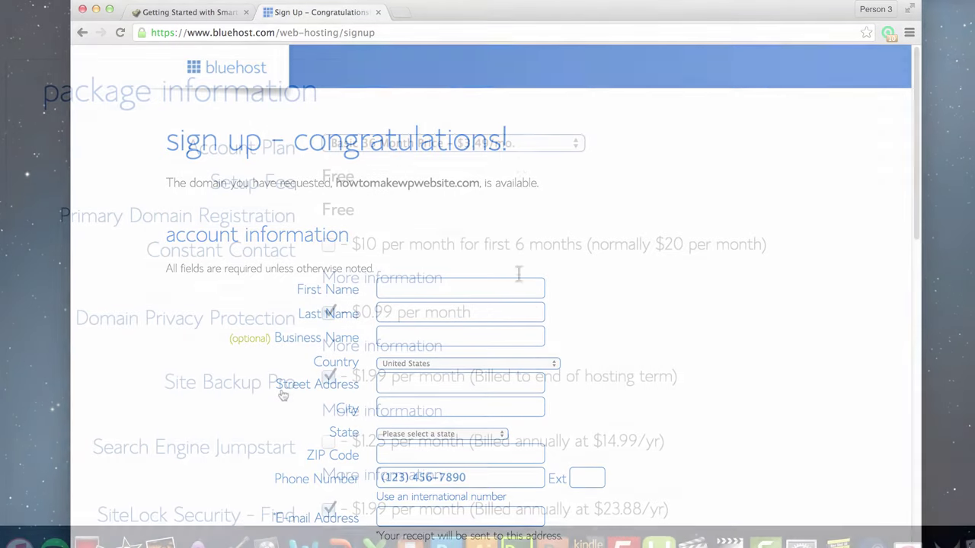
Pick the Basic 12 Month plan and drop Site Backup Pro and SiteLock, keeping Domain Privacy
{"action": "left_click", "coordinate": [522, 143]}
{"action": "left_click", "coordinate": [468, 108]}
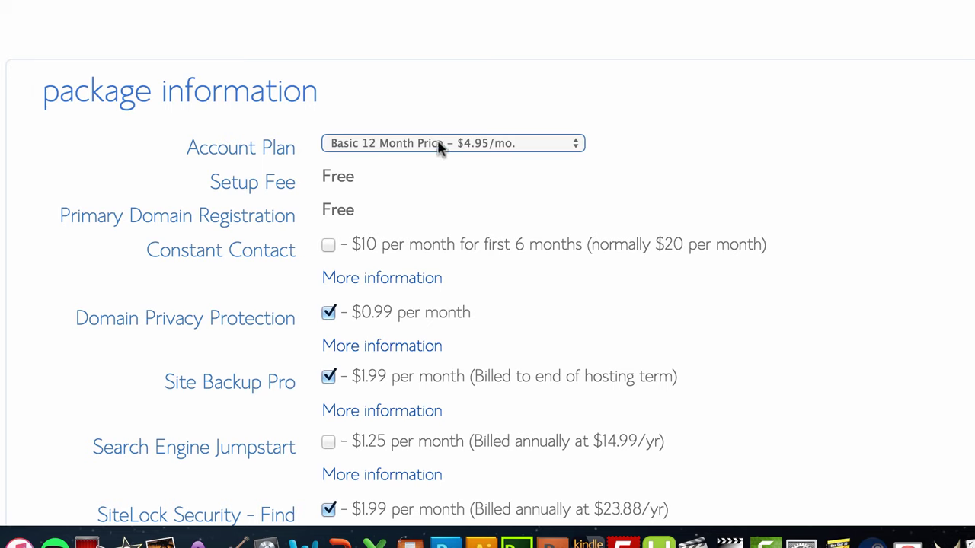
{"action": "scroll", "coordinate": [381, 241], "scroll_direction": "down", "scroll_amount": 2}
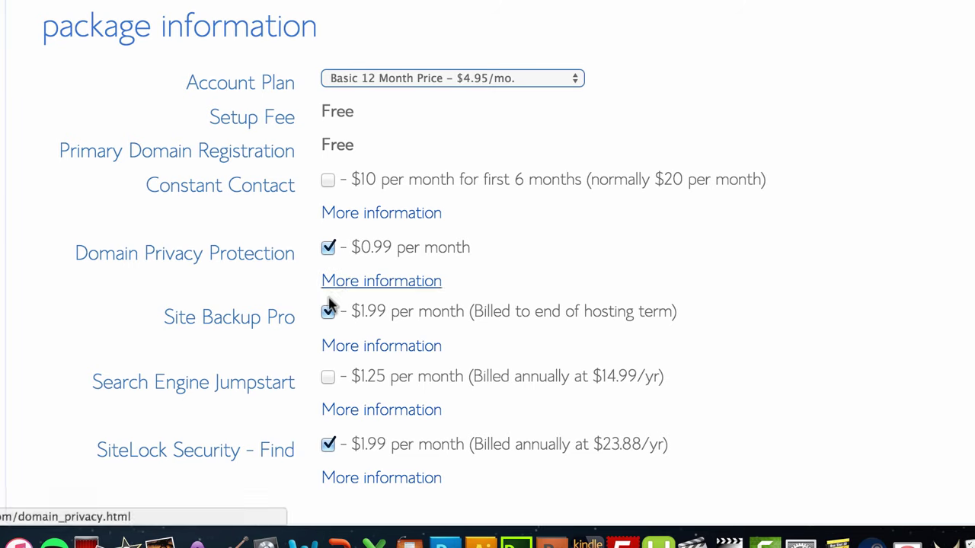
{"action": "left_click", "coordinate": [328, 311]}
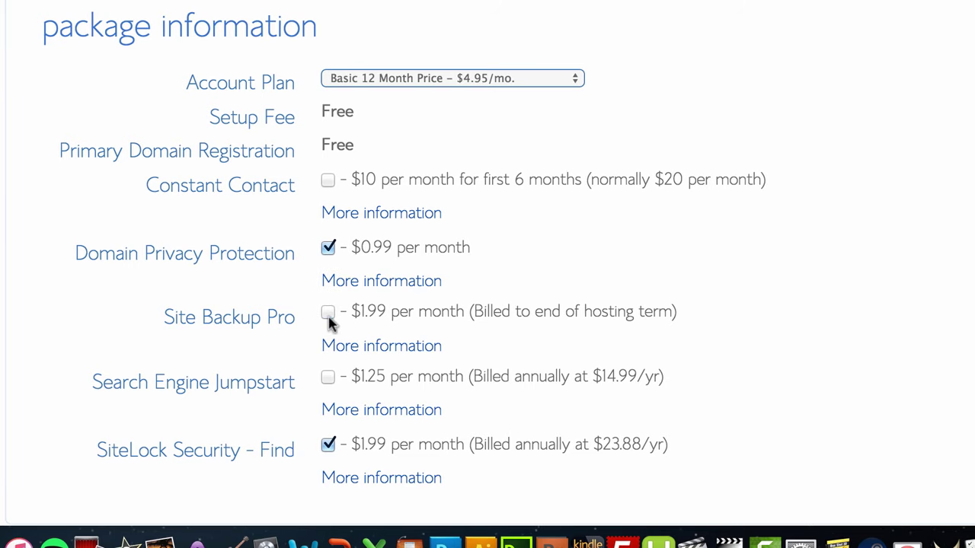
{"action": "left_click", "coordinate": [329, 444]}
{"action": "left_click", "coordinate": [328, 248]}
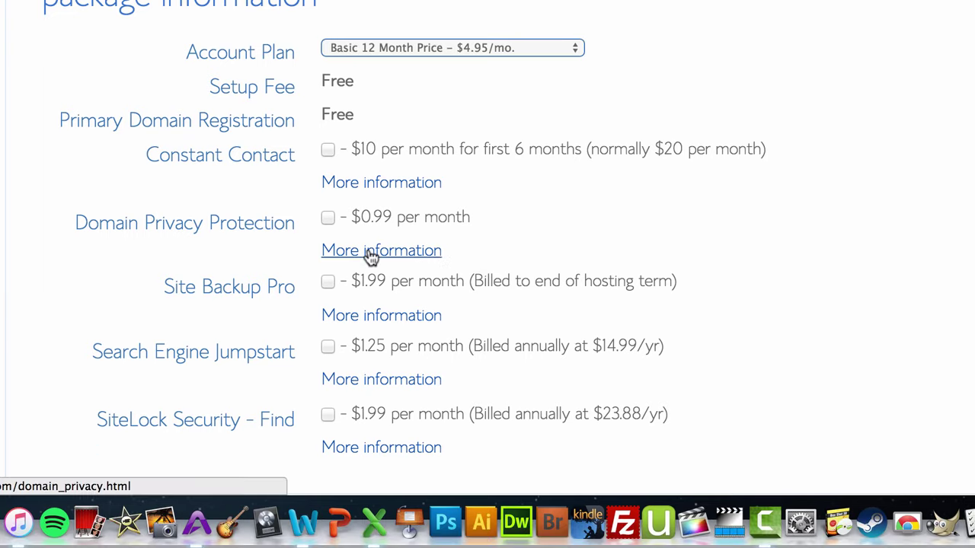
{"action": "left_click", "coordinate": [328, 219]}
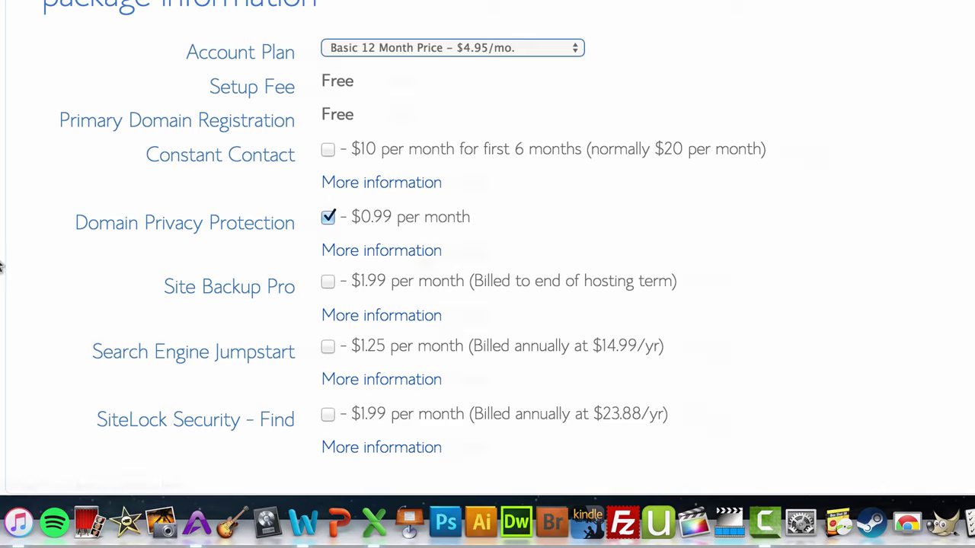
{"action": "scroll", "coordinate": [47, 265], "scroll_direction": "down", "scroll_amount": 10}
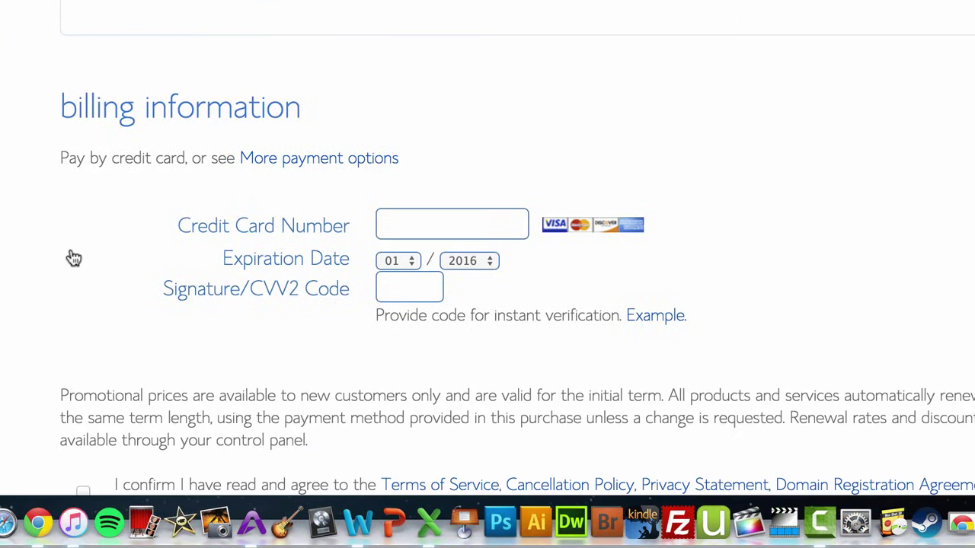
Choose PayPal as payment, accept the terms of service, and submit the purchase
{"action": "scroll", "coordinate": [89, 253], "scroll_direction": "down", "scroll_amount": 1}
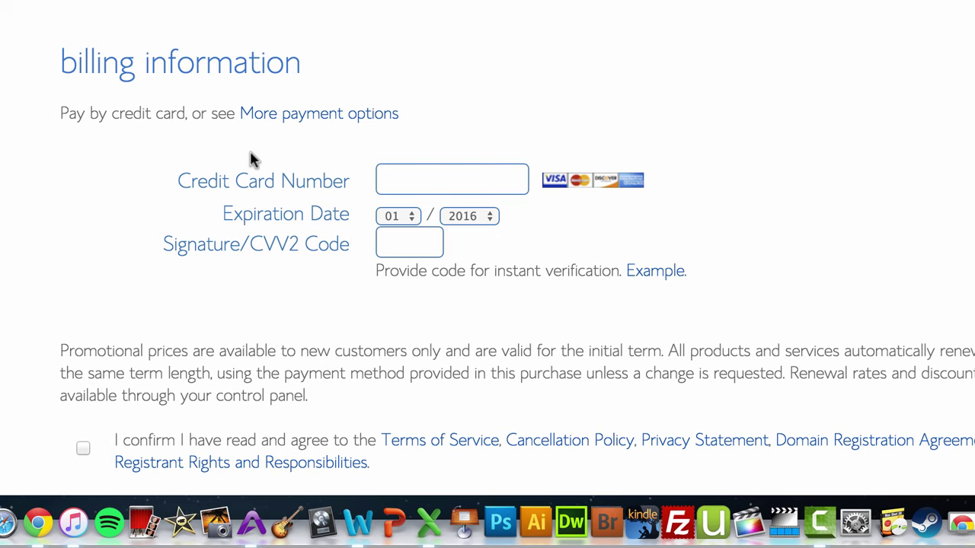
{"action": "left_click", "coordinate": [297, 118]}
{"action": "left_click", "coordinate": [67, 320]}
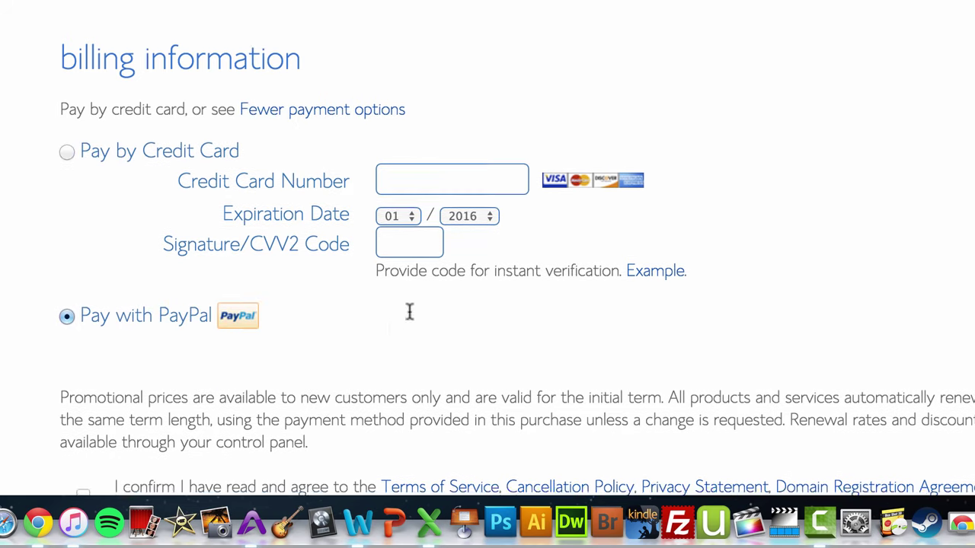
{"action": "scroll", "coordinate": [411, 304], "scroll_direction": "down", "scroll_amount": 3}
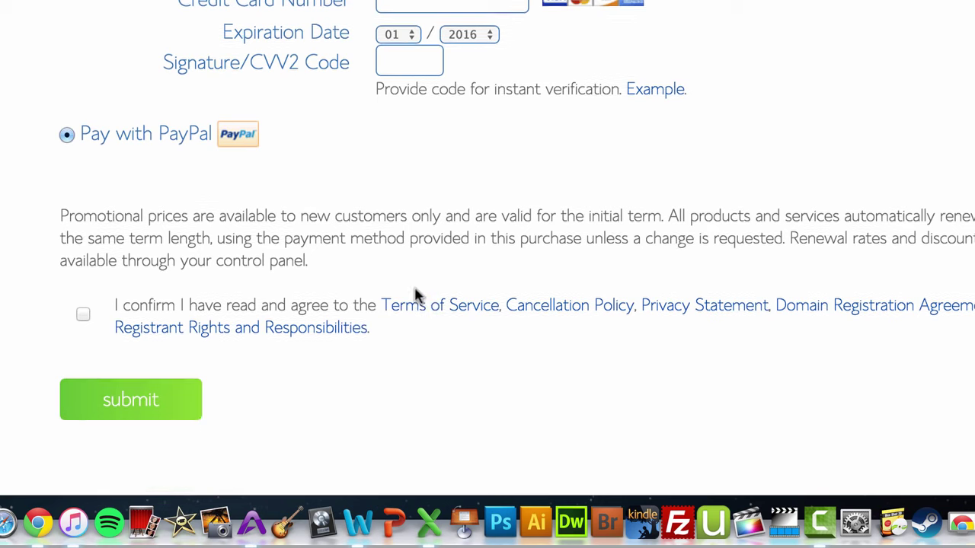
{"action": "left_click", "coordinate": [82, 315]}
{"action": "left_click", "coordinate": [134, 407]}
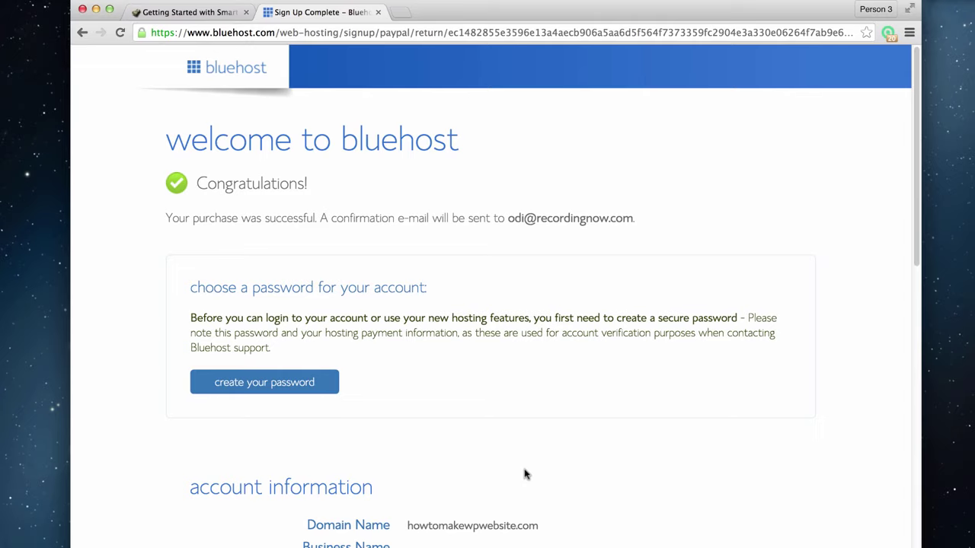
Create the account password, log in, and start Install WordPress from hosting home
{"action": "left_click", "coordinate": [296, 383]}
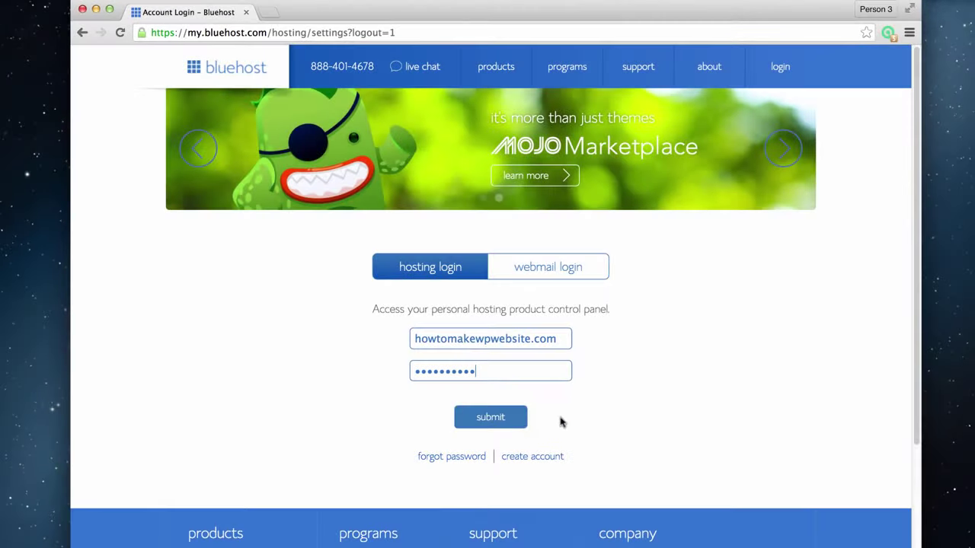
{"action": "left_click", "coordinate": [495, 424]}
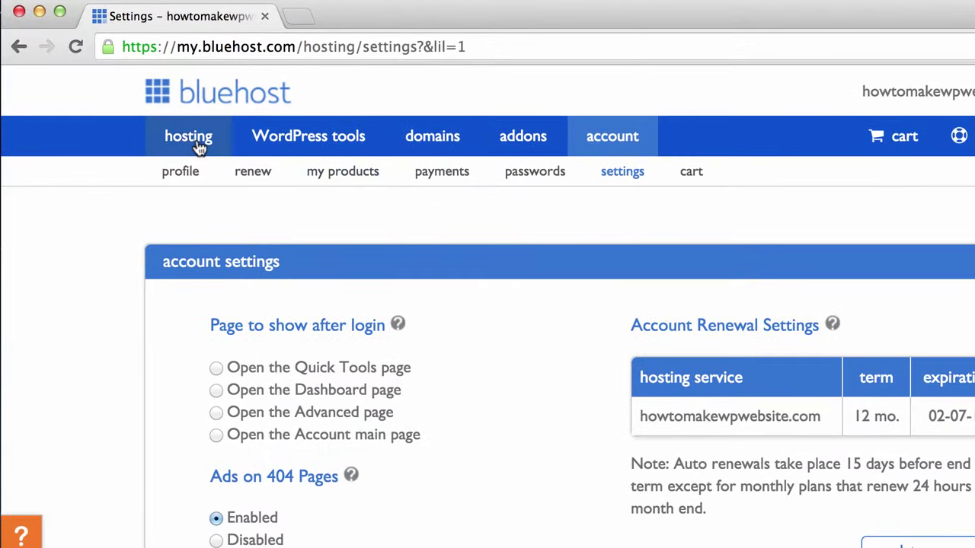
{"action": "left_click", "coordinate": [199, 147]}
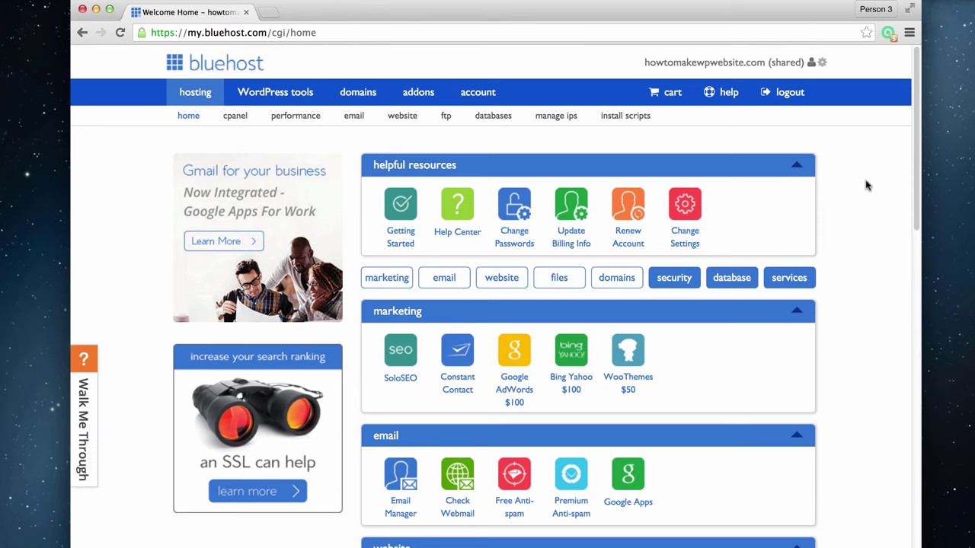
{"action": "scroll", "coordinate": [878, 296], "scroll_direction": "down", "scroll_amount": 3}
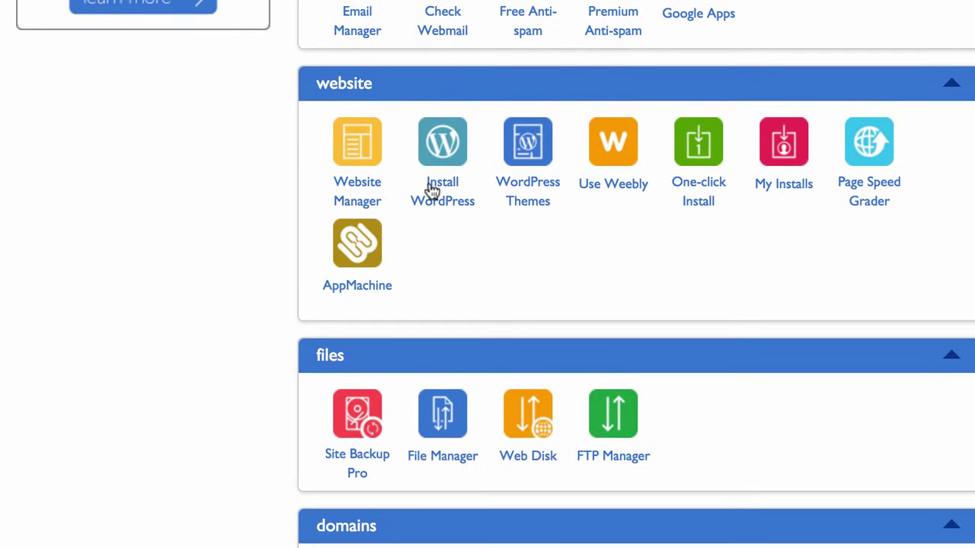
{"action": "left_click", "coordinate": [432, 288]}
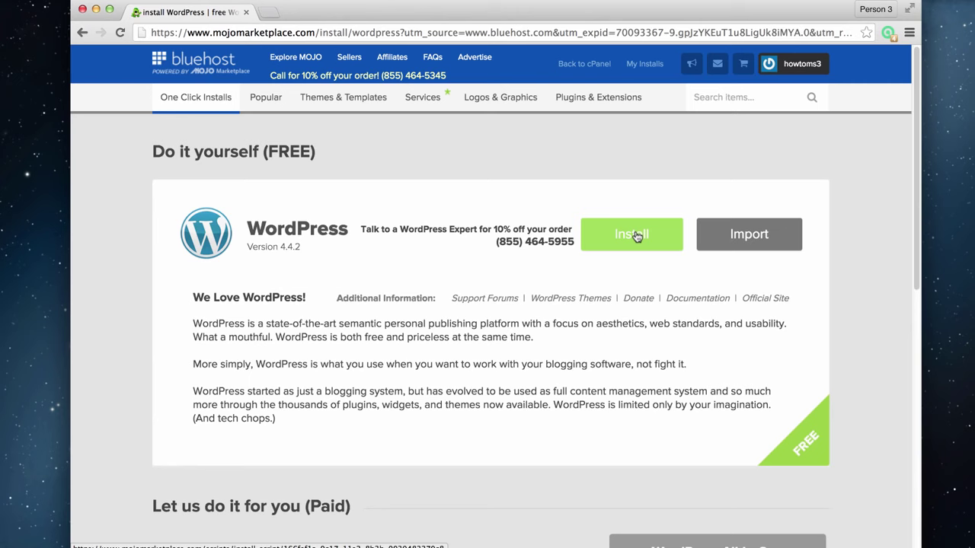
Install WordPress on the chosen domain as 'How to Make WP Website', accepting the GPLv2 terms
{"action": "left_click", "coordinate": [637, 237]}
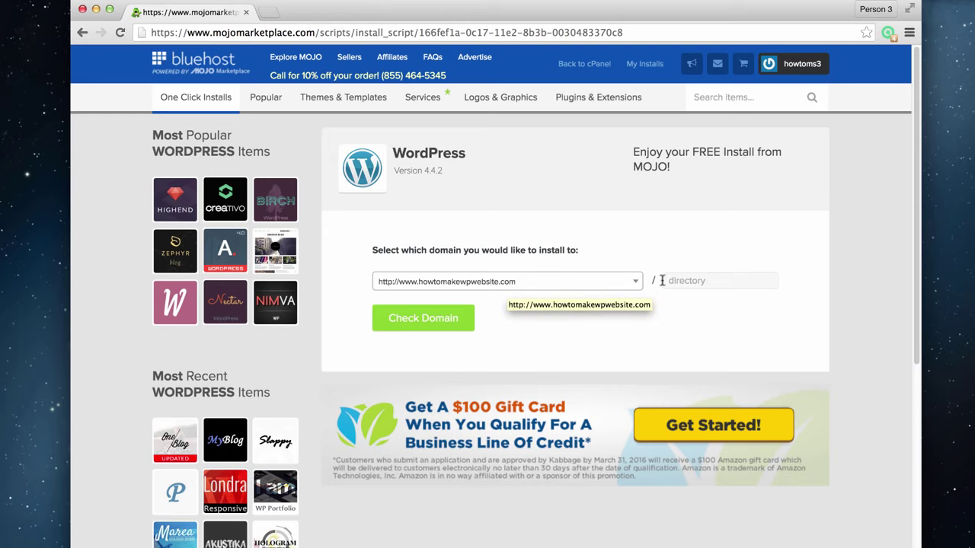
{"action": "left_click", "coordinate": [427, 322]}
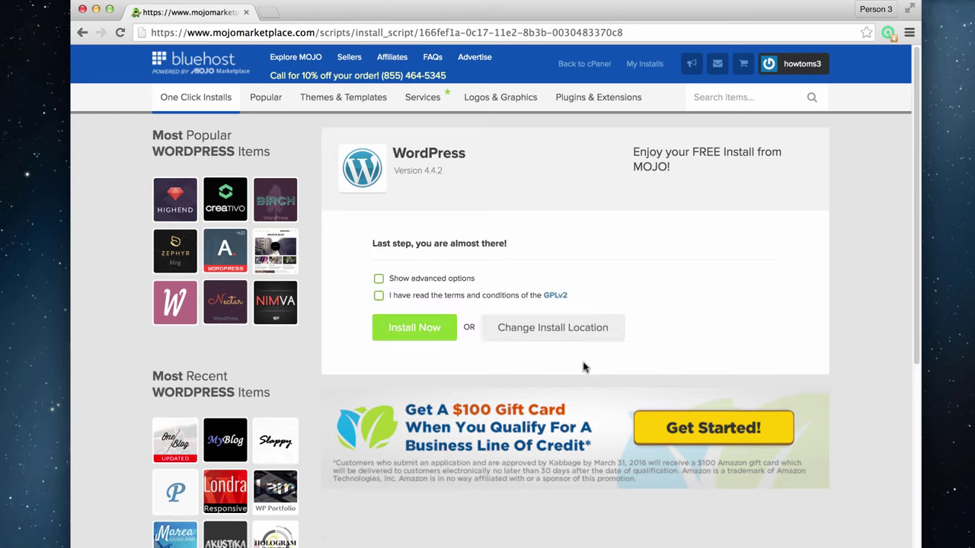
{"action": "left_click", "coordinate": [379, 278]}
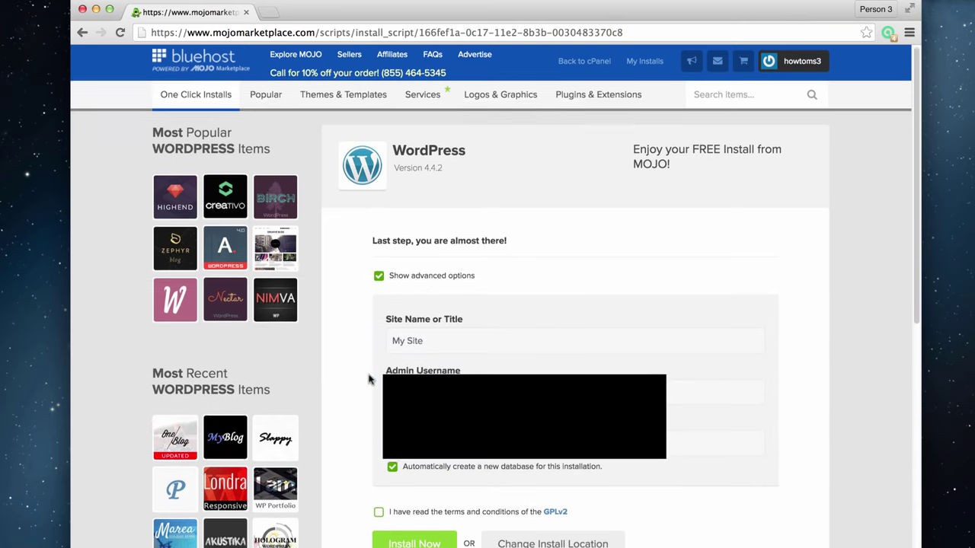
{"action": "scroll", "coordinate": [371, 365], "scroll_direction": "down", "scroll_amount": 2}
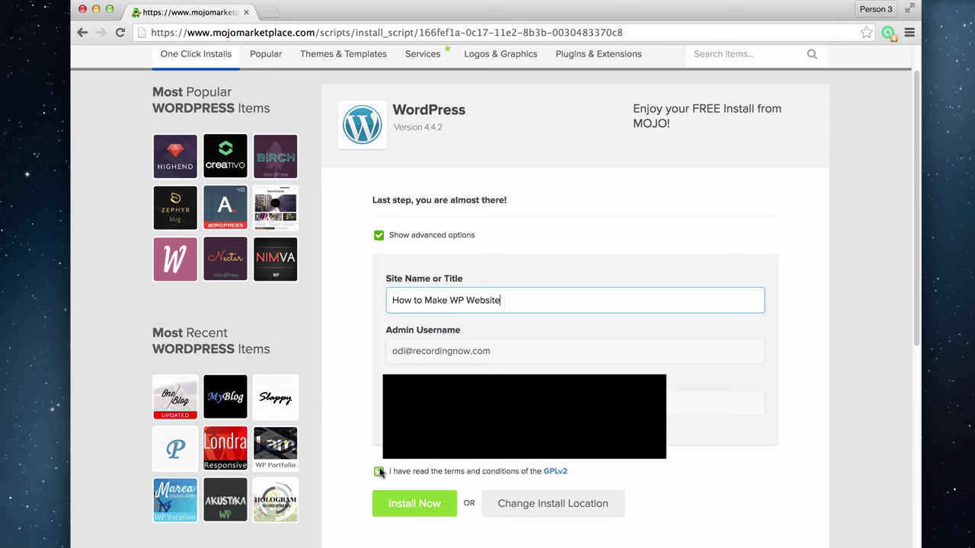
{"action": "left_click", "coordinate": [379, 472]}
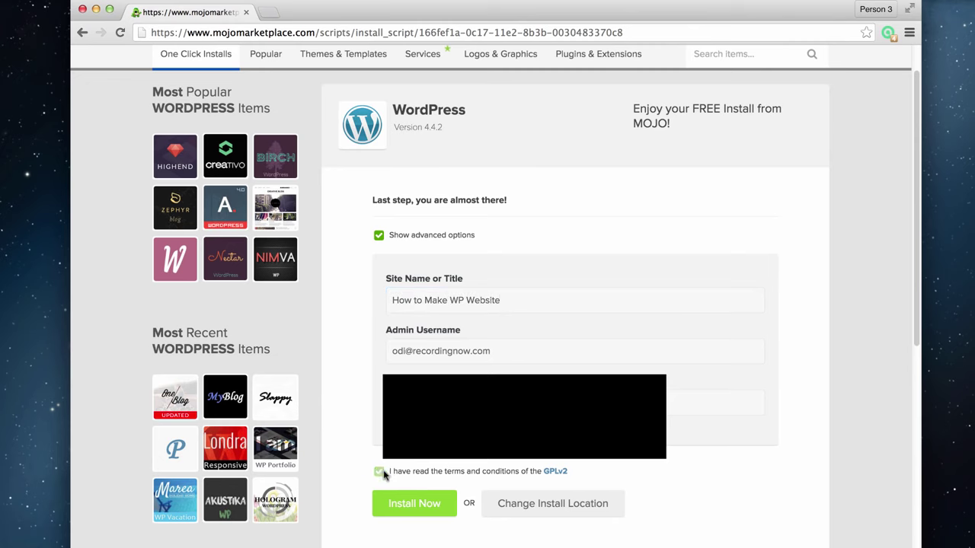
{"action": "left_click", "coordinate": [430, 508]}
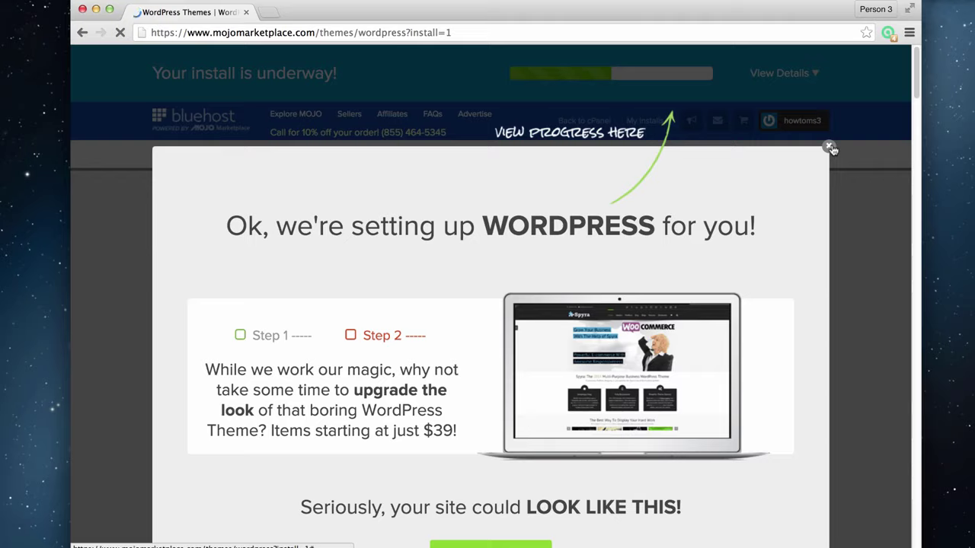
Dismiss the setup notice and view the finished install's login credentials
{"action": "left_click", "coordinate": [829, 149]}
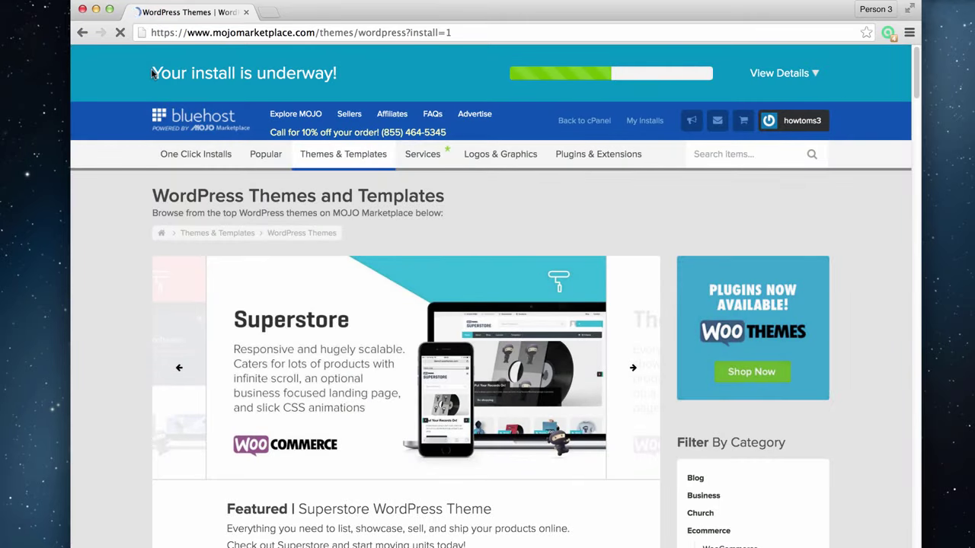
{"action": "left_click_drag", "start_coordinate": [152, 72], "coordinate": [343, 70]}
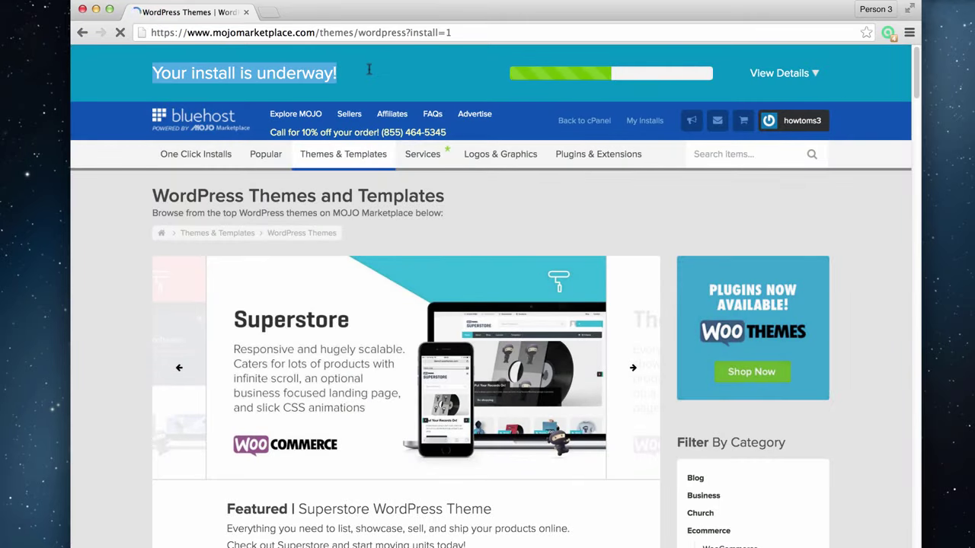
{"action": "left_click", "coordinate": [651, 201]}
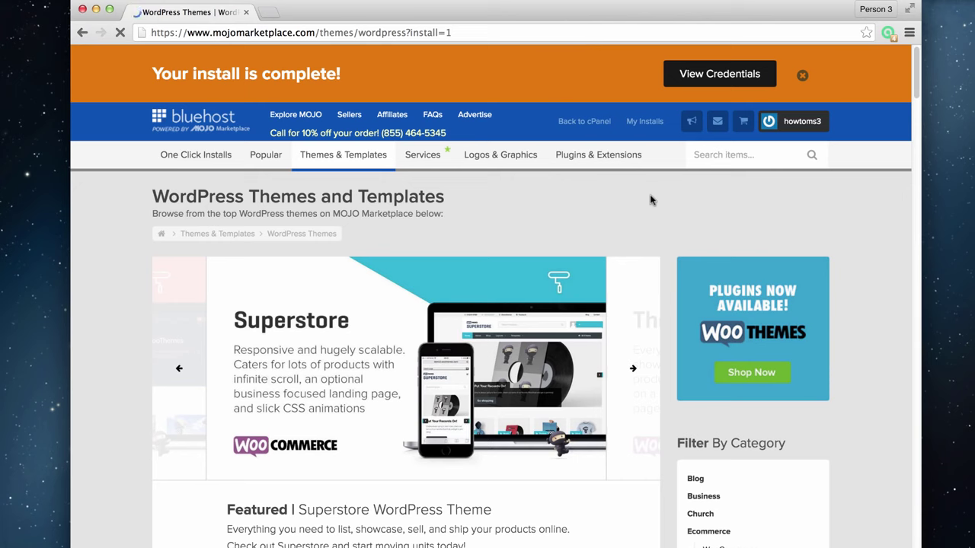
{"action": "left_click", "coordinate": [693, 75]}
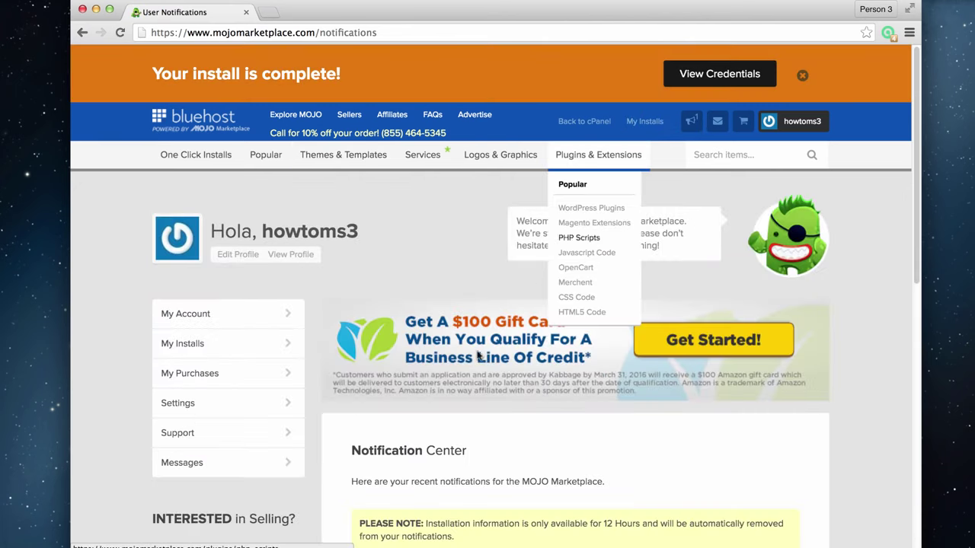
{"action": "scroll", "coordinate": [460, 383], "scroll_direction": "down", "scroll_amount": 5}
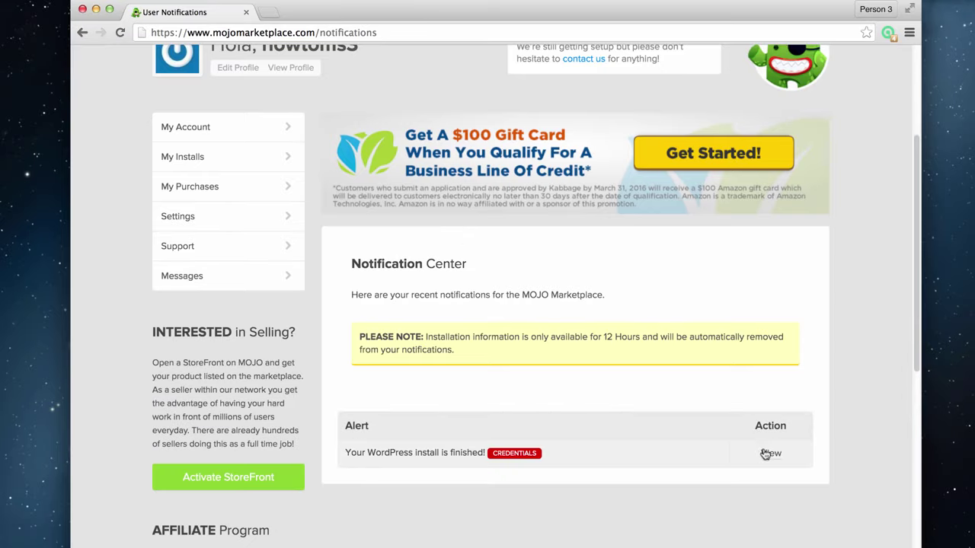
{"action": "left_click", "coordinate": [770, 454]}
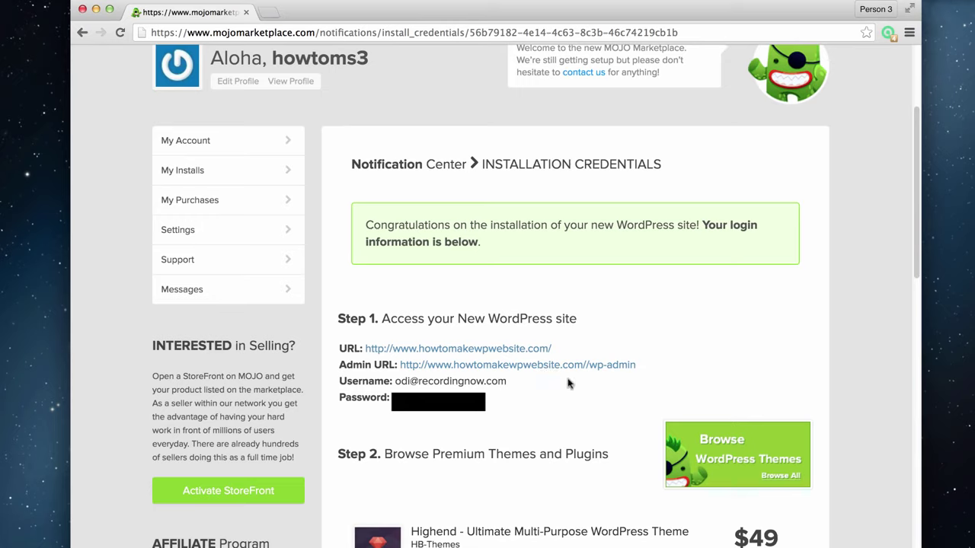
Open the Admin URL in a new tab and paste the password into the login form
{"action": "right_click", "coordinate": [507, 350]}
{"action": "left_click", "coordinate": [583, 356]}
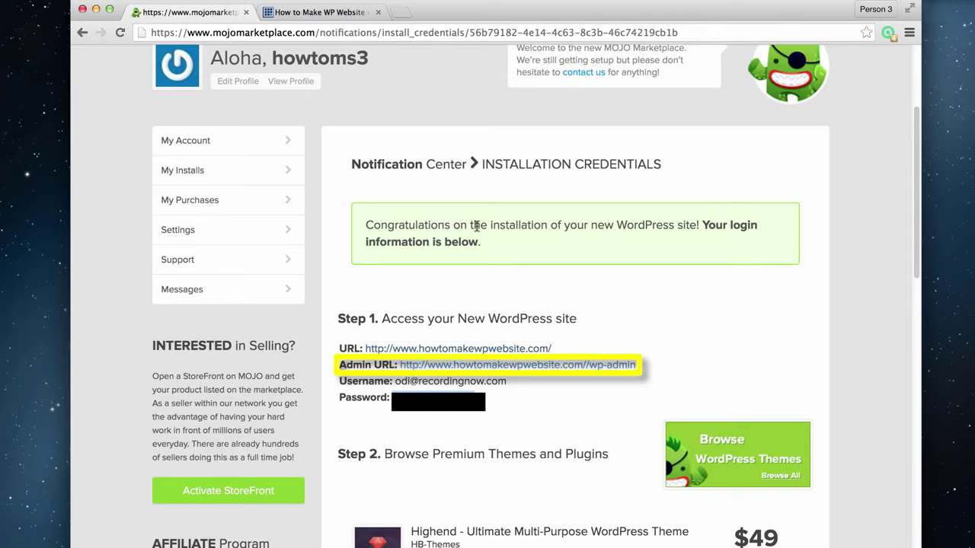
{"action": "left_click", "coordinate": [320, 13]}
{"action": "left_click", "coordinate": [540, 288]}
{"action": "key", "text": "super+v"}
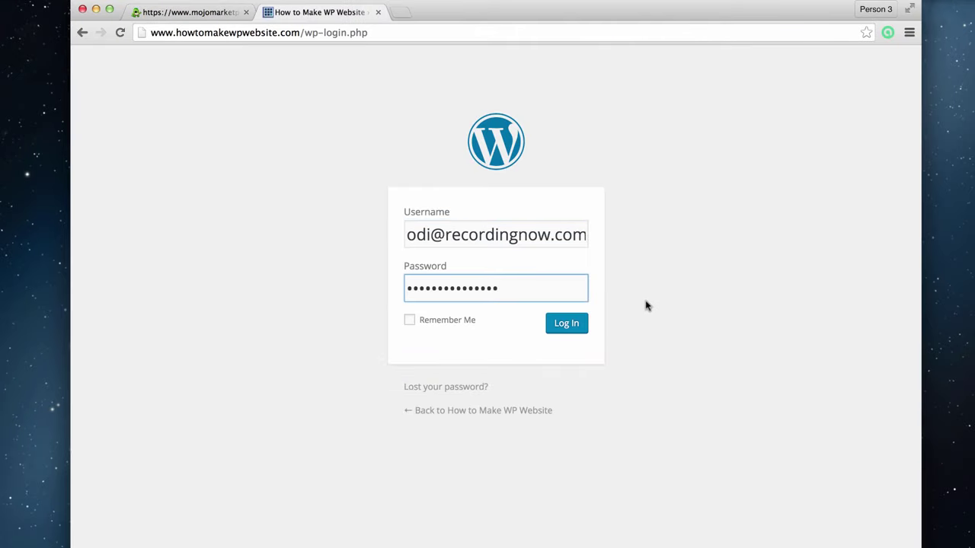
Log in to the WordPress Dashboard and let Chrome save the password
{"action": "left_click", "coordinate": [574, 325]}
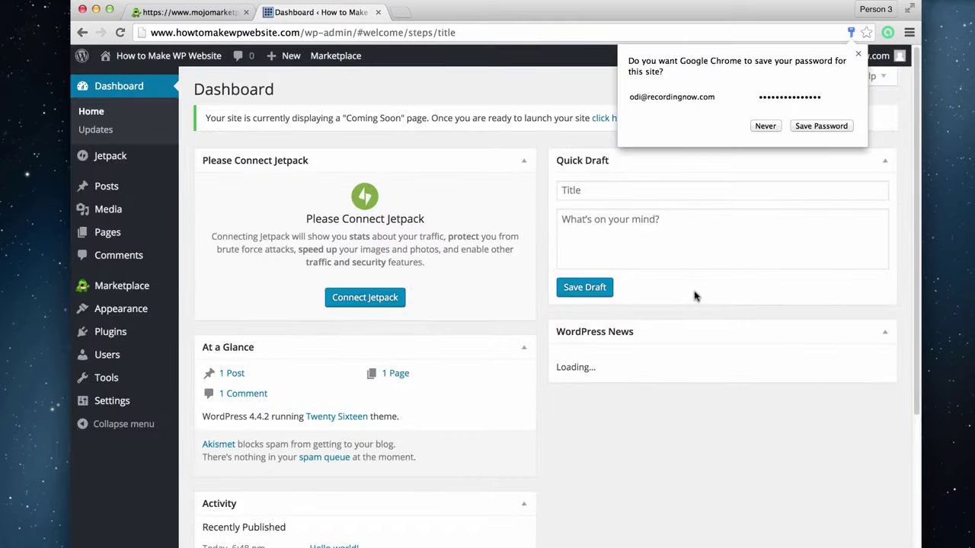
{"action": "left_click", "coordinate": [820, 125]}
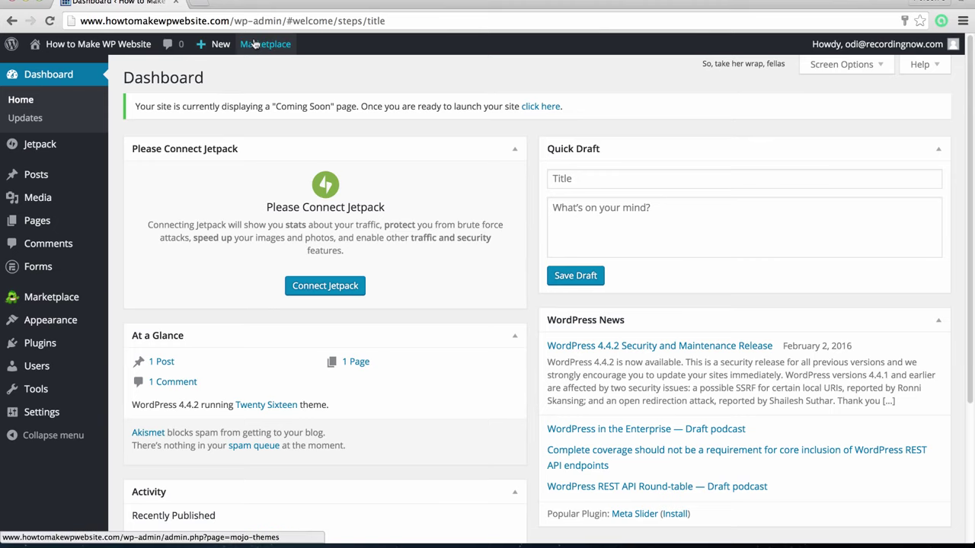
{"action": "mouse_move", "coordinate": [257, 44]}
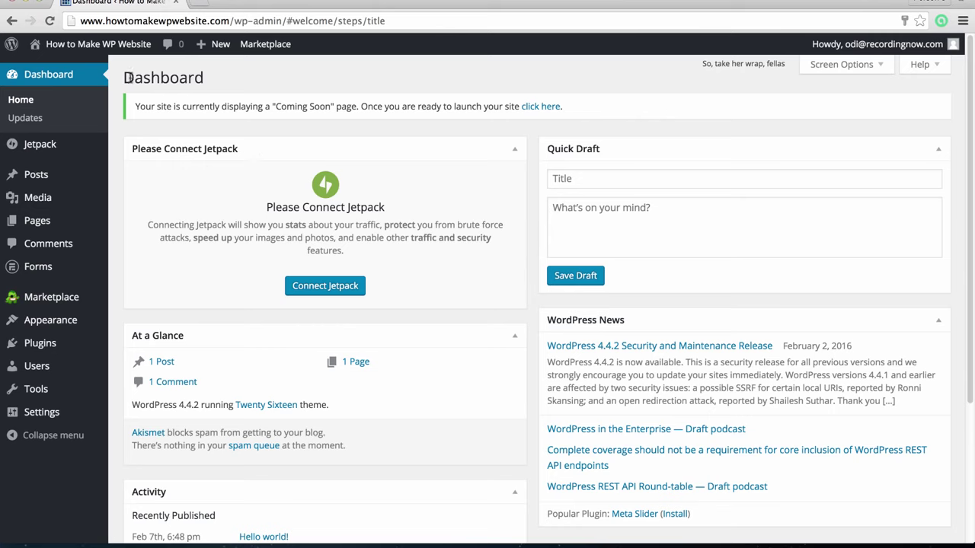
{"action": "mouse_move", "coordinate": [87, 46]}
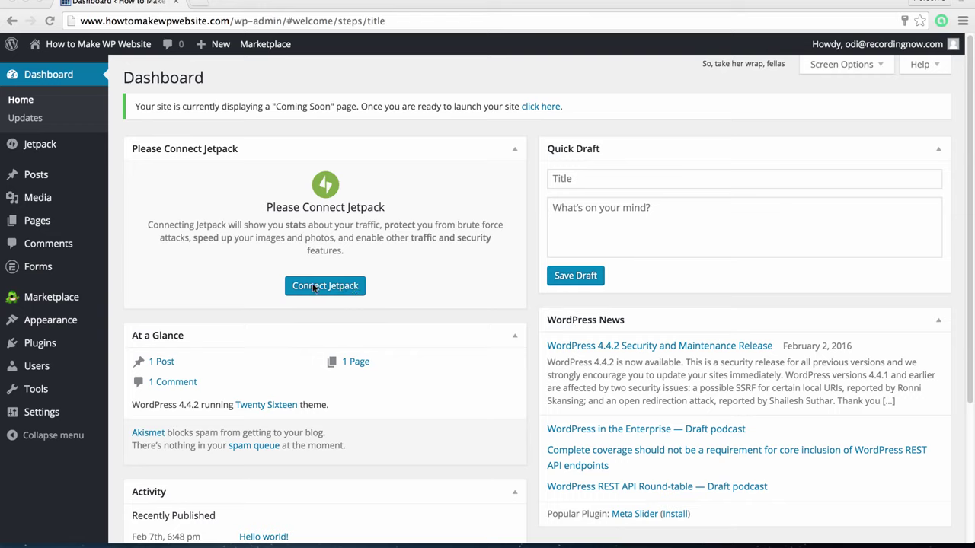
Preview Twenty Fifteen from Appearance > Themes, then close it, leaving Twenty Sixteen active
{"action": "mouse_move", "coordinate": [82, 325]}
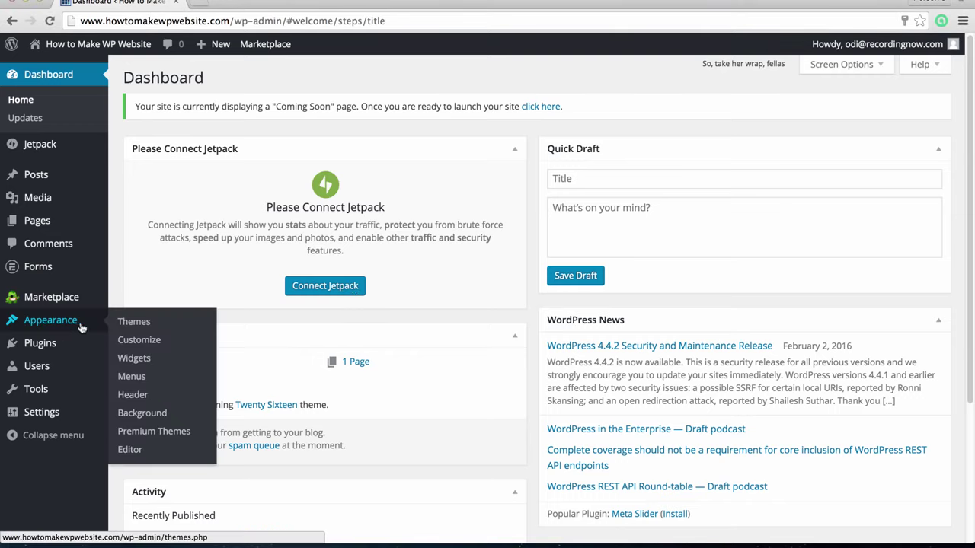
{"action": "left_click", "coordinate": [128, 323]}
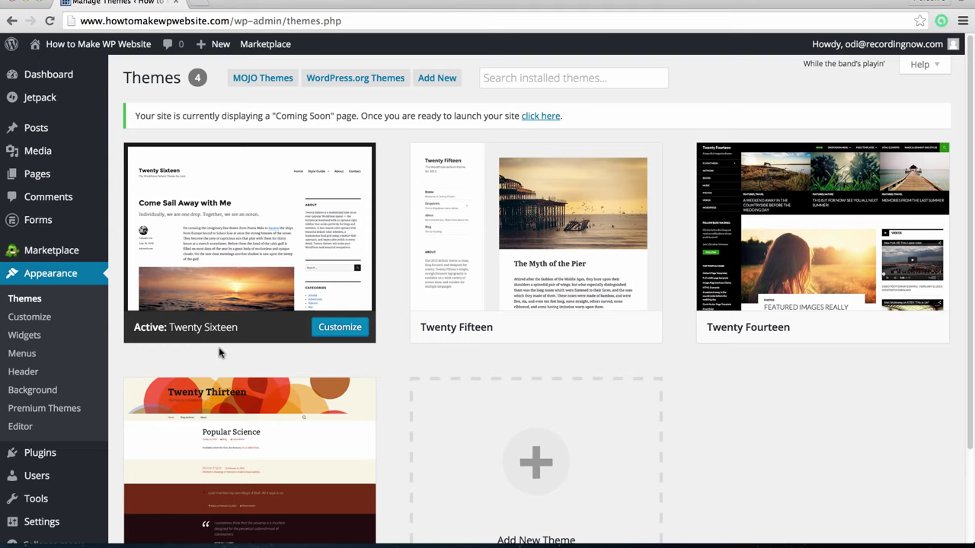
{"action": "mouse_move", "coordinate": [526, 333]}
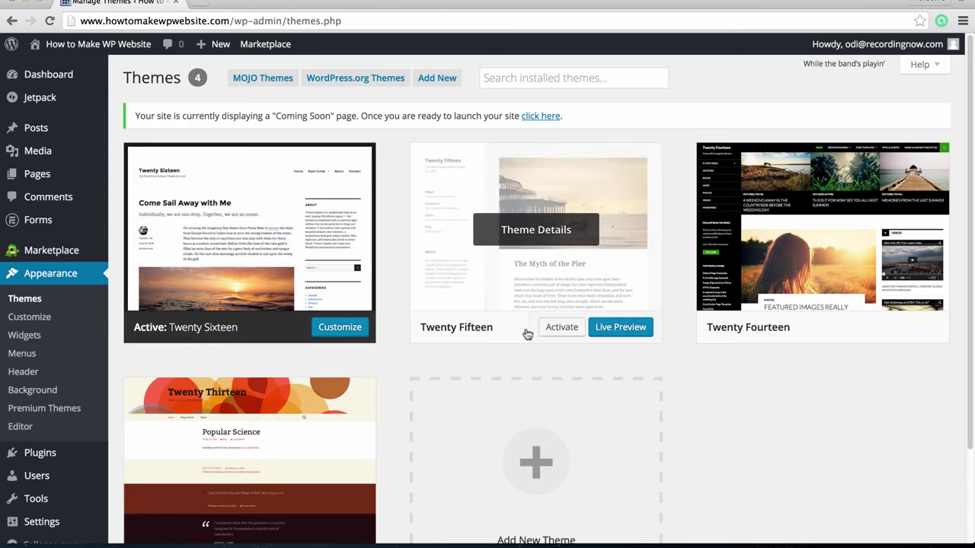
{"action": "left_click", "coordinate": [629, 333]}
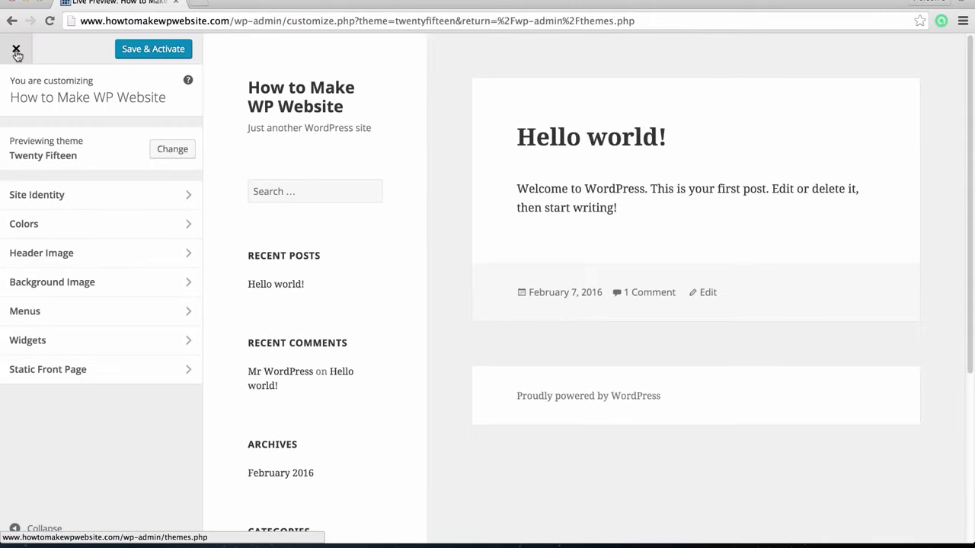
{"action": "left_click", "coordinate": [16, 50]}
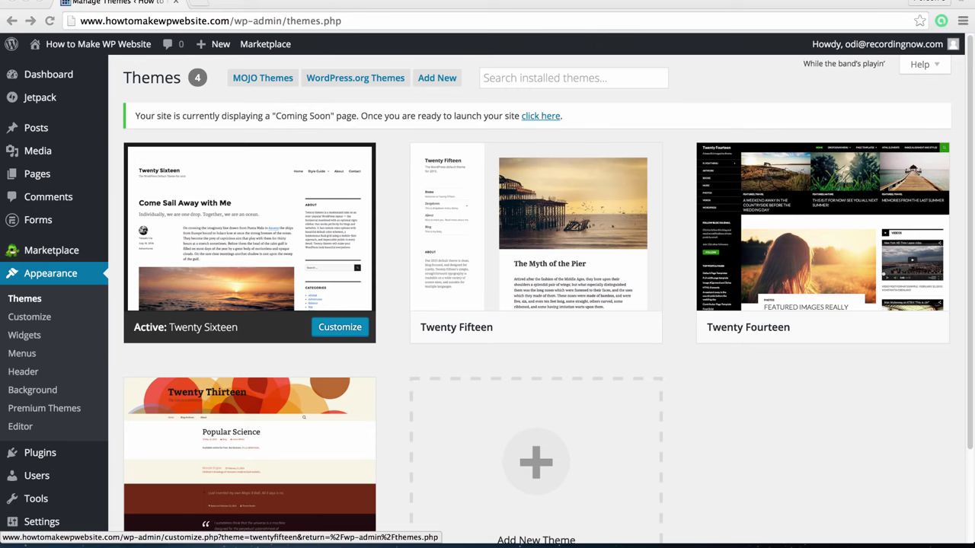
{"action": "scroll", "coordinate": [686, 449], "scroll_direction": "down", "scroll_amount": 2}
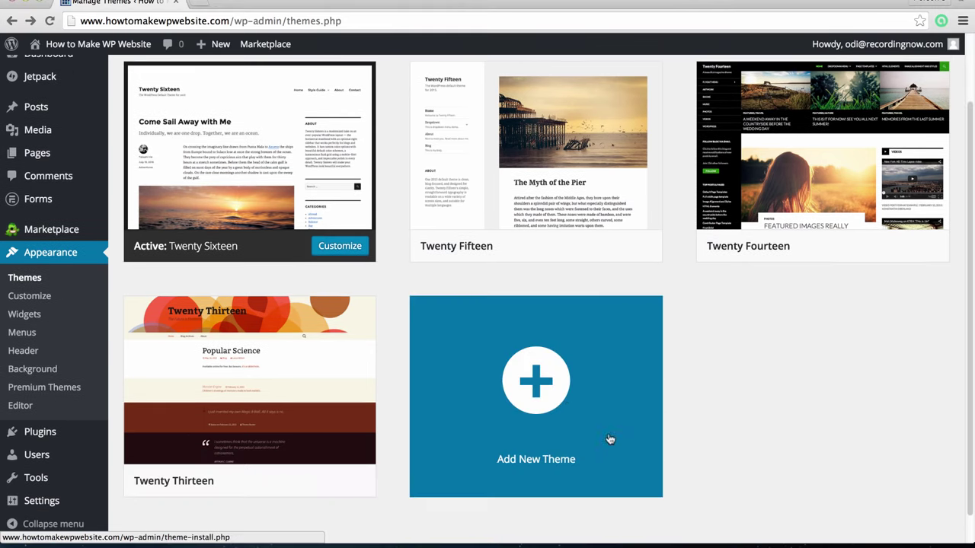
Add the Lovecraft 1.16 theme and activate it
{"action": "left_click", "coordinate": [563, 407]}
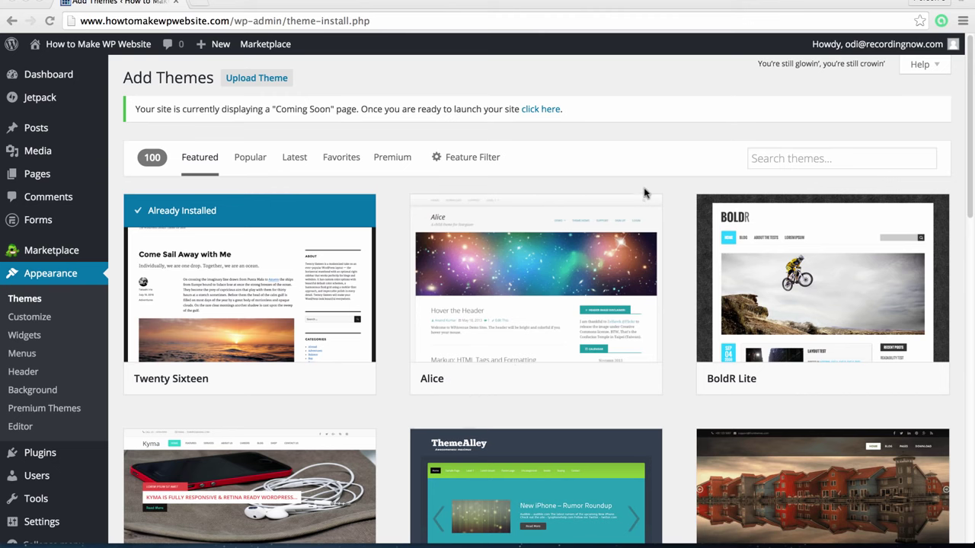
{"action": "mouse_move", "coordinate": [656, 220]}
{"action": "scroll", "coordinate": [657, 221], "scroll_direction": "down", "scroll_amount": 10}
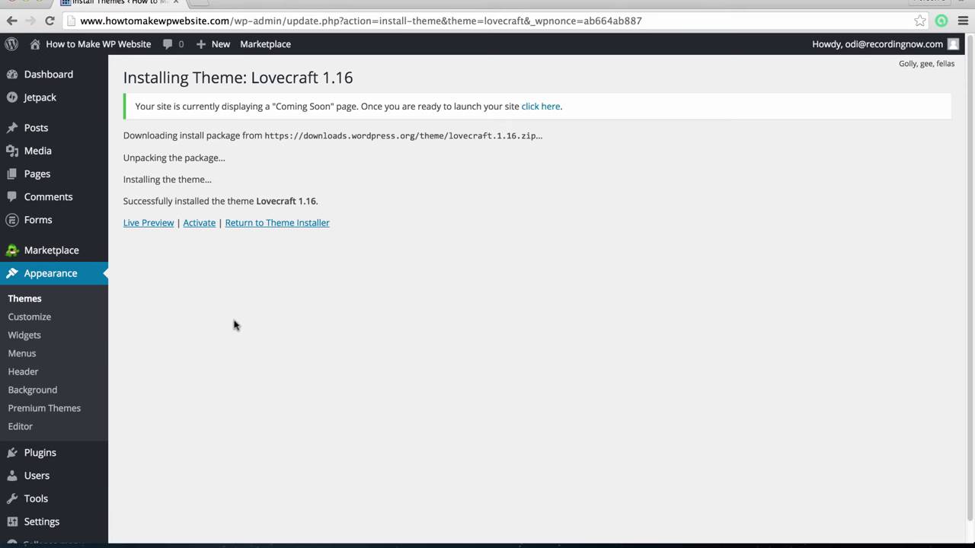
{"action": "left_click", "coordinate": [191, 225]}
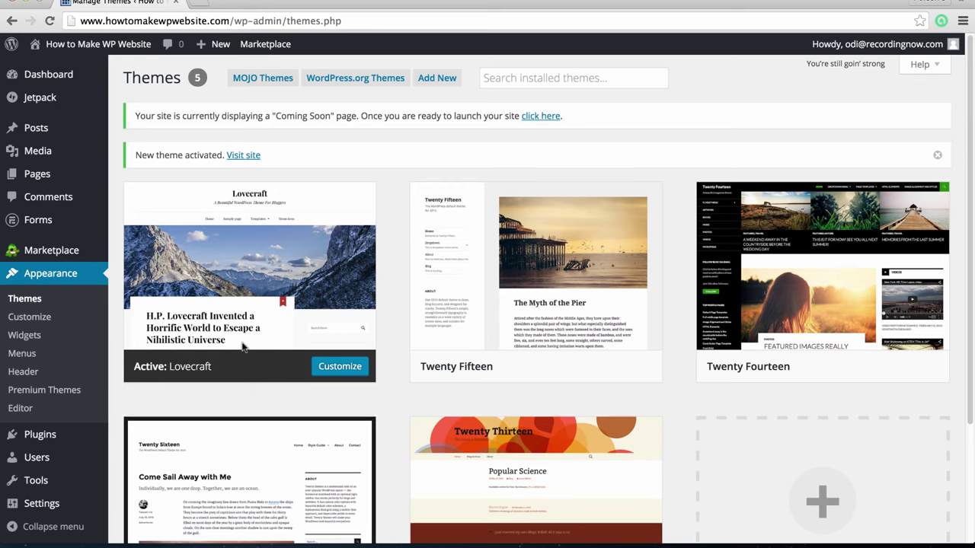
View the live site with Lovecraft's mountain header, then return to the Dashboard's Appearance options
{"action": "mouse_move", "coordinate": [107, 50]}
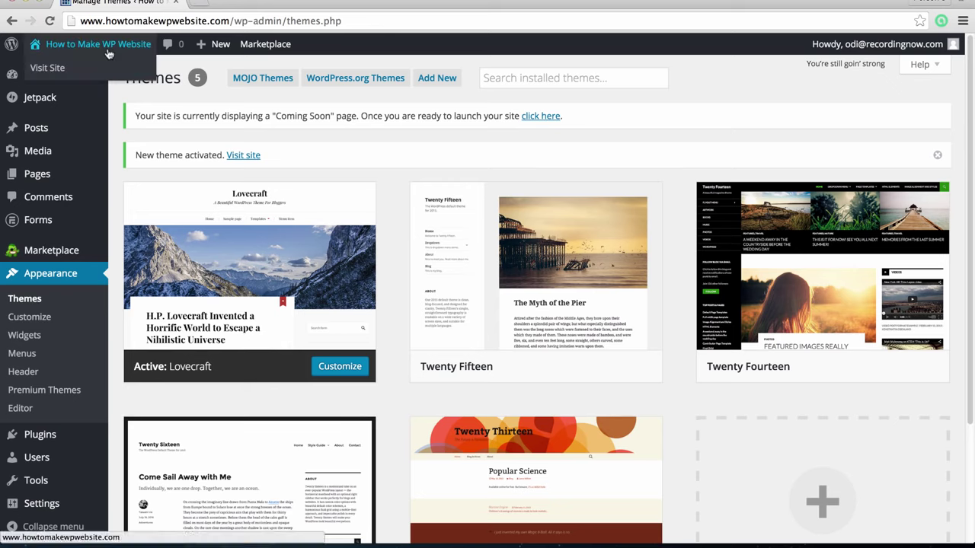
{"action": "left_click", "coordinate": [90, 70]}
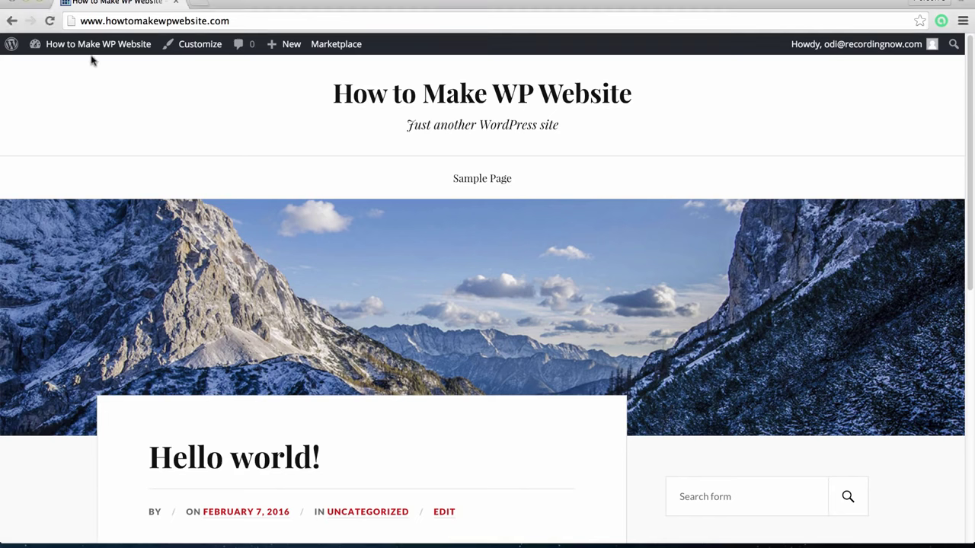
{"action": "mouse_move", "coordinate": [92, 46]}
{"action": "left_click", "coordinate": [68, 70]}
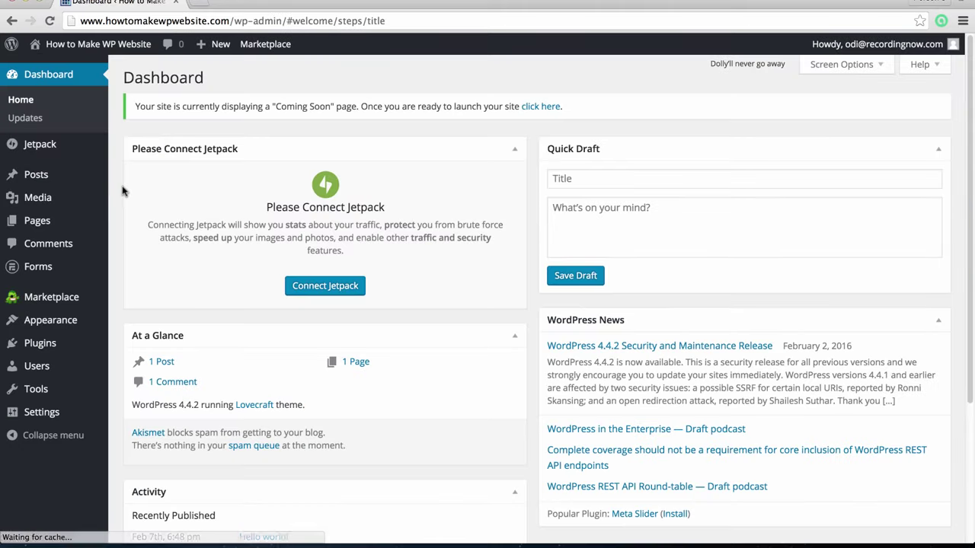
{"action": "scroll", "coordinate": [92, 228], "scroll_direction": "down", "scroll_amount": 2}
{"action": "mouse_move", "coordinate": [67, 318]}
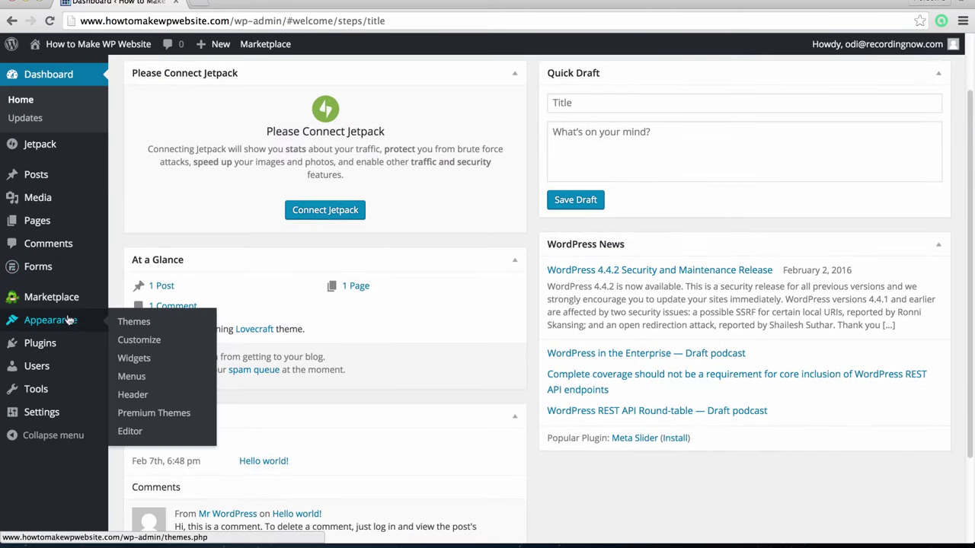
{"action": "left_click", "coordinate": [147, 345]}
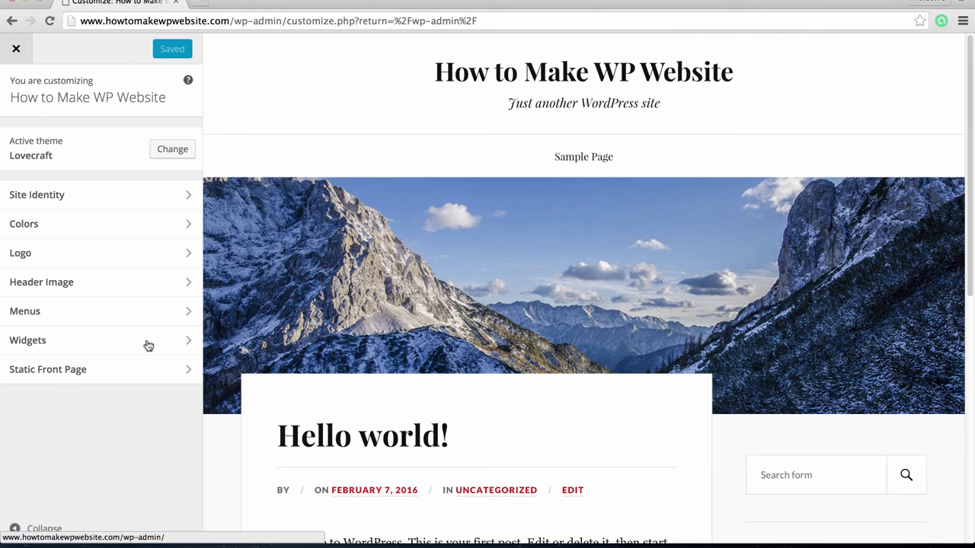
{"action": "left_click", "coordinate": [60, 198]}
{"action": "left_click", "coordinate": [150, 153]}
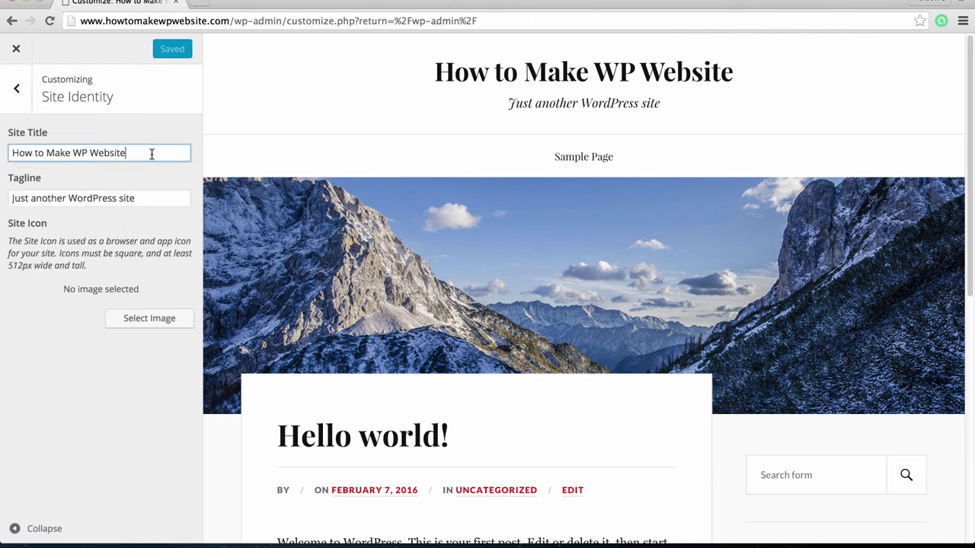
{"action": "left_click", "coordinate": [158, 197]}
{"action": "key", "text": "Escape"}
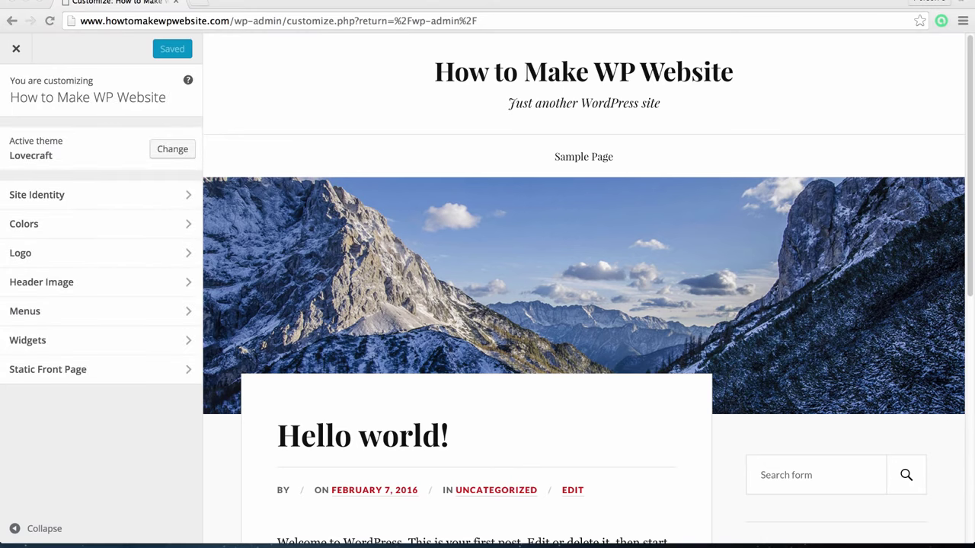
{"action": "scroll", "coordinate": [228, 403], "scroll_direction": "down", "scroll_amount": 2}
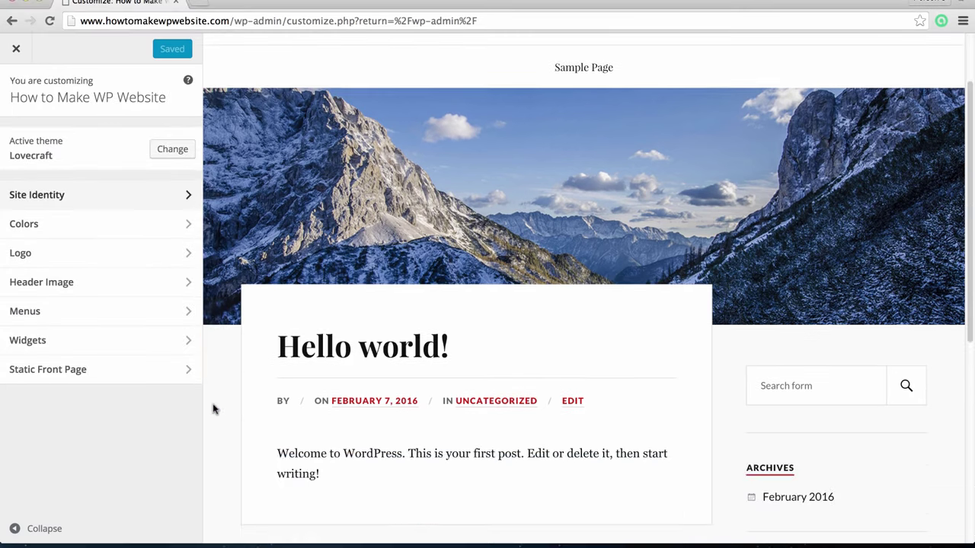
{"action": "scroll", "coordinate": [212, 408], "scroll_direction": "down", "scroll_amount": 2}
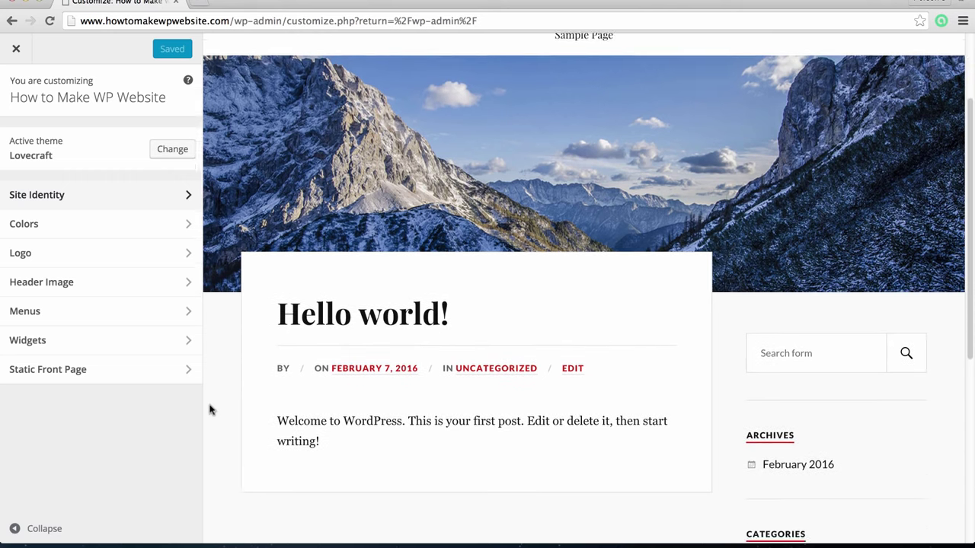
{"action": "scroll", "coordinate": [211, 410], "scroll_direction": "down", "scroll_amount": 2}
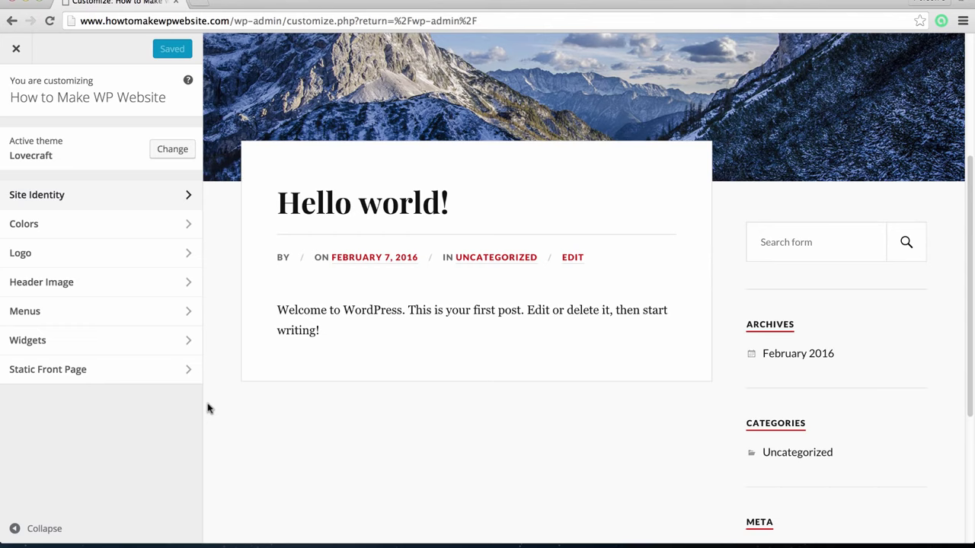
{"action": "scroll", "coordinate": [208, 408], "scroll_direction": "down", "scroll_amount": 1}
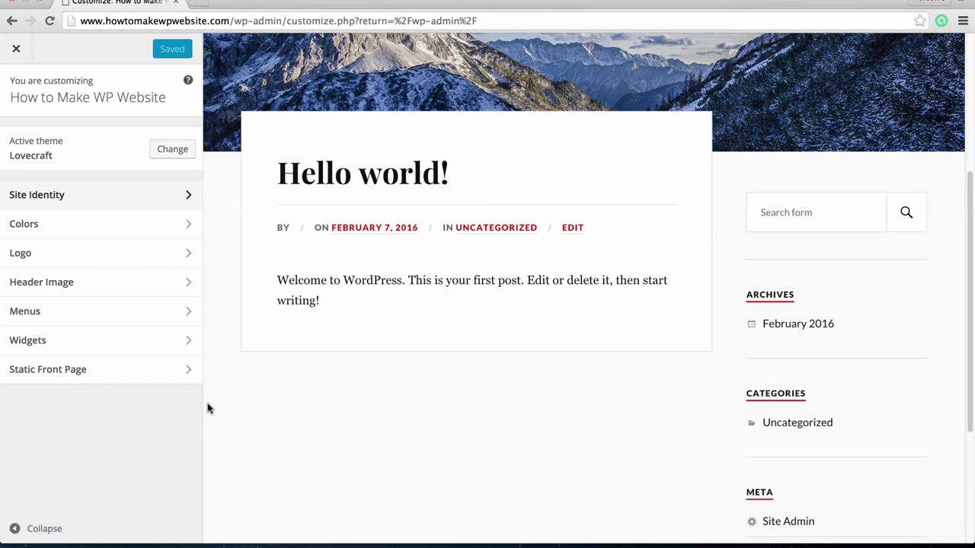
{"action": "scroll", "coordinate": [208, 408], "scroll_direction": "down", "scroll_amount": 1}
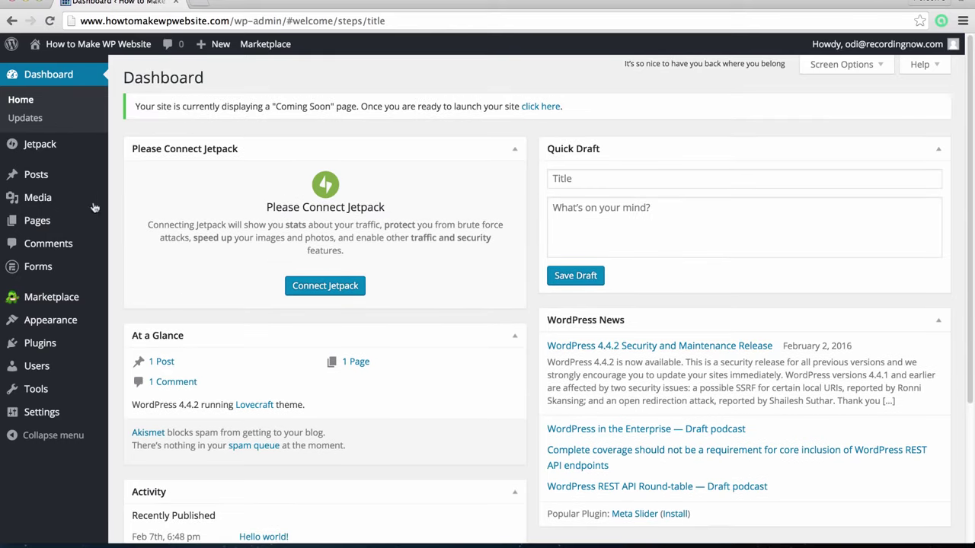
Start a new blog post from Posts > Add New
{"action": "mouse_move", "coordinate": [49, 174]}
{"action": "mouse_move", "coordinate": [69, 222]}
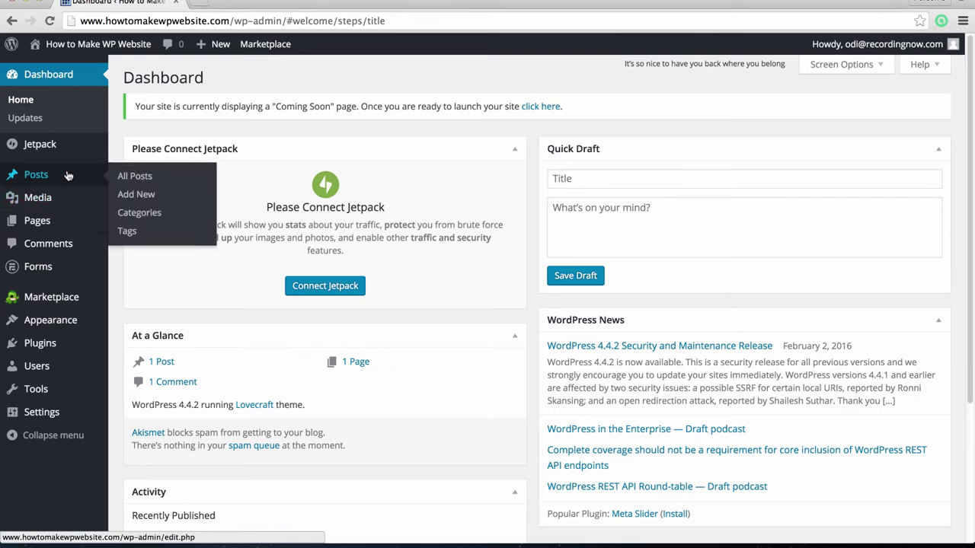
{"action": "left_click", "coordinate": [169, 197]}
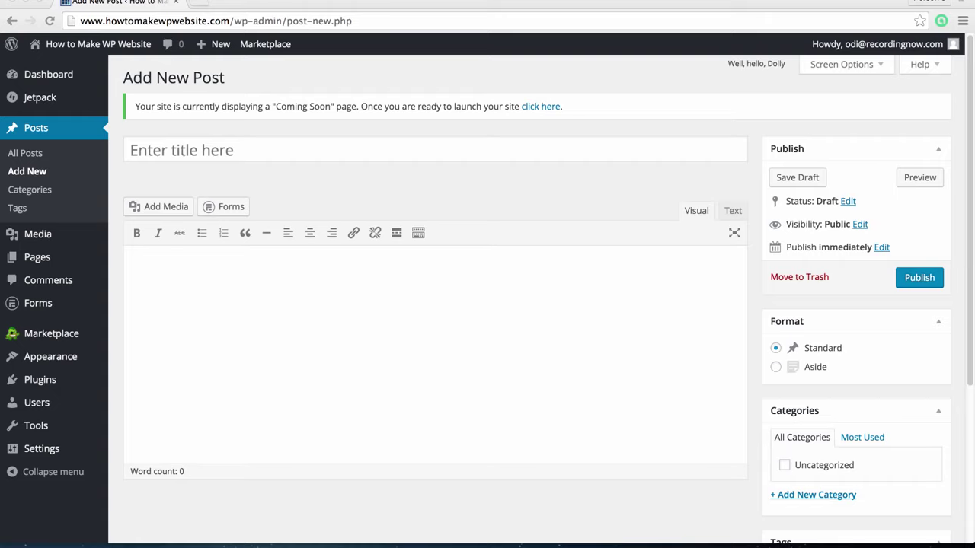
Open the Add Media window from the post body and dismiss it
{"action": "left_click", "coordinate": [381, 344]}
{"action": "left_click", "coordinate": [281, 300]}
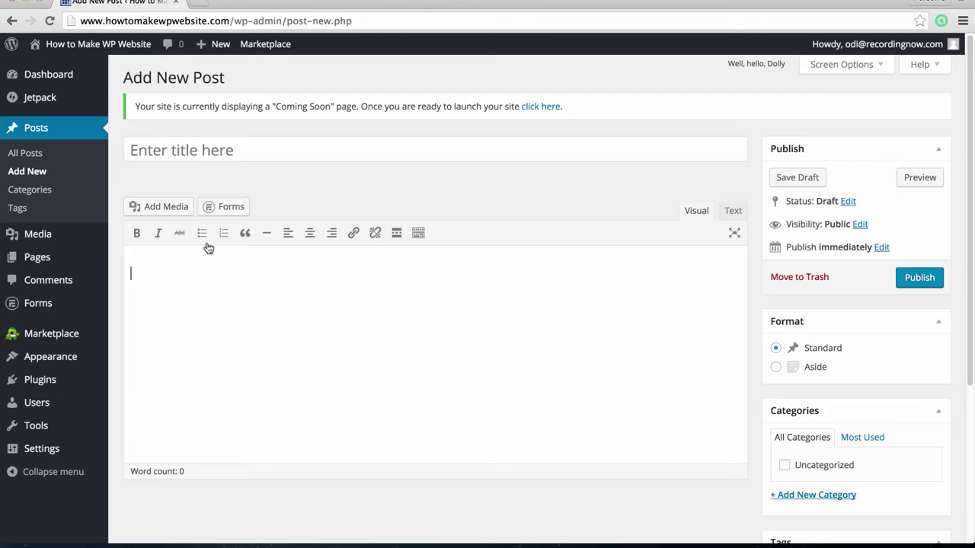
{"action": "left_click", "coordinate": [158, 208]}
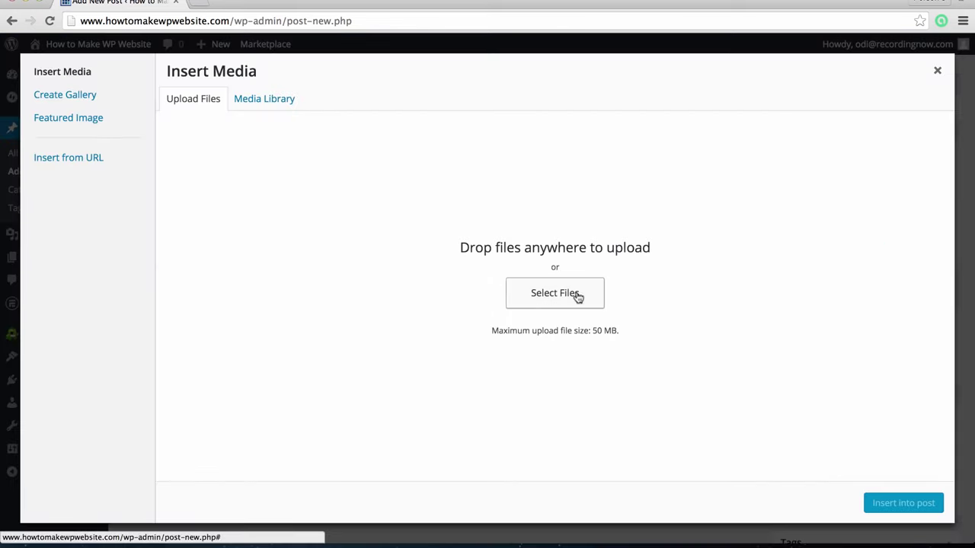
{"action": "key", "text": "Escape"}
Title the post 'My new website' with body text 'Welcome to my website!'
{"action": "left_click", "coordinate": [304, 152]}
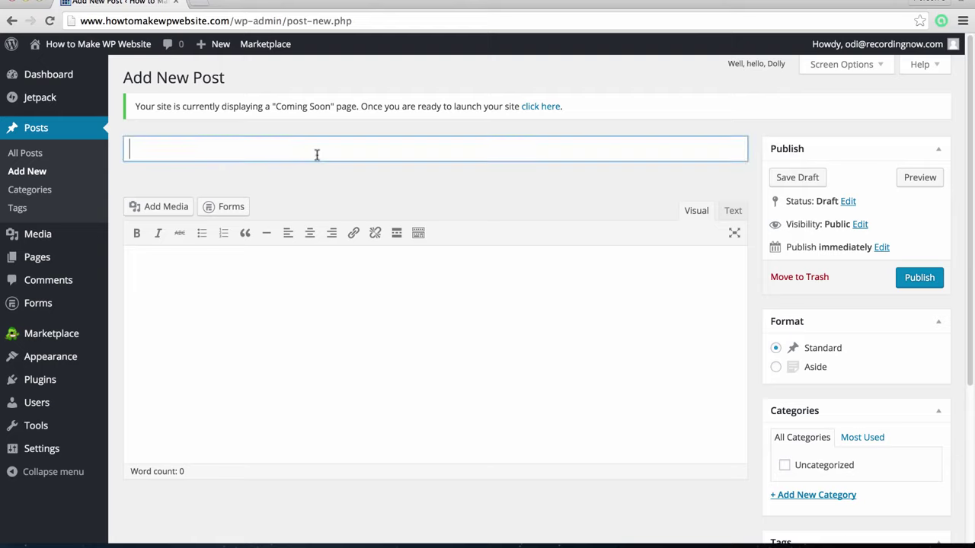
{"action": "type", "text": "My new w"}
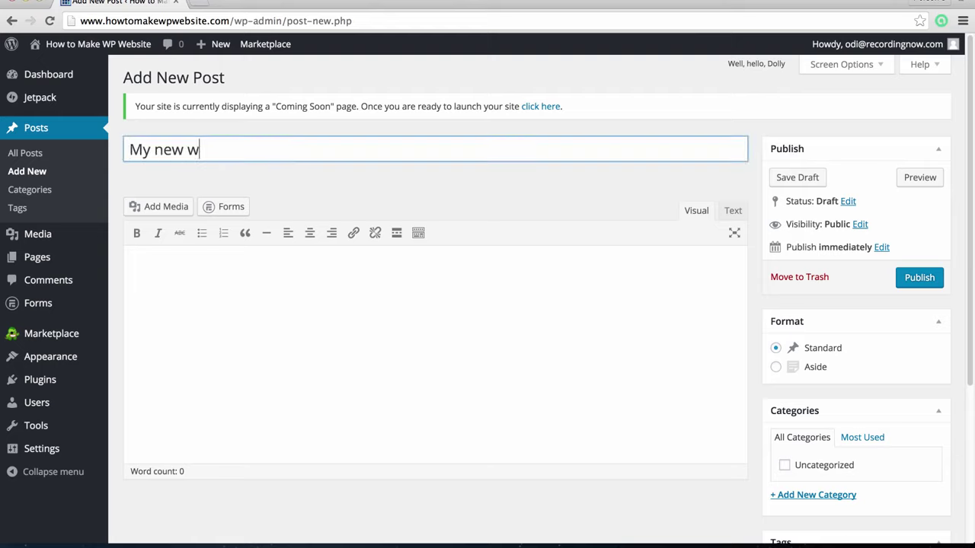
{"action": "type", "text": "ebsite"}
{"action": "left_click", "coordinate": [336, 305]}
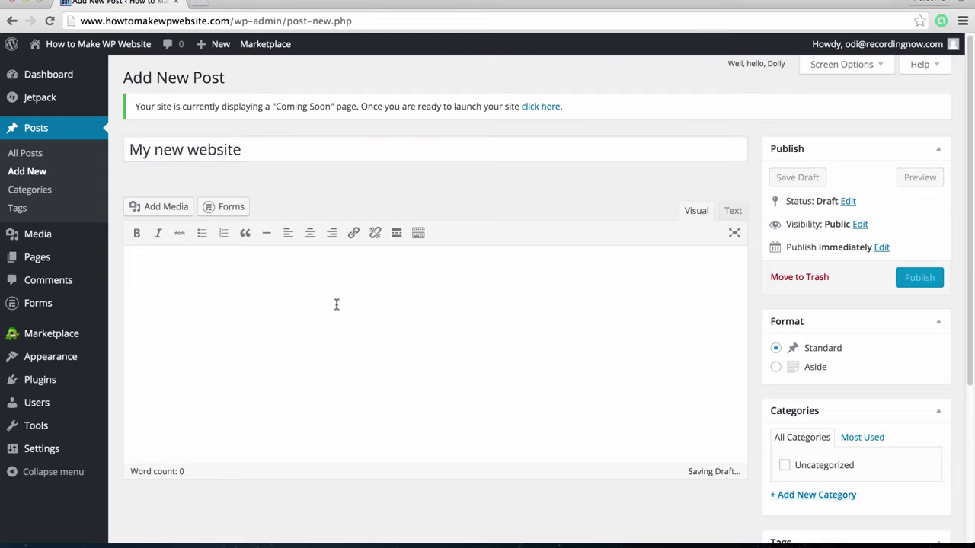
{"action": "type", "text": "Thi"}
{"action": "key", "text": "BackSpace"}
{"action": "key", "text": "BackSpace"}
{"action": "key", "text": "BackSpace"}
{"action": "type", "text": "We"}
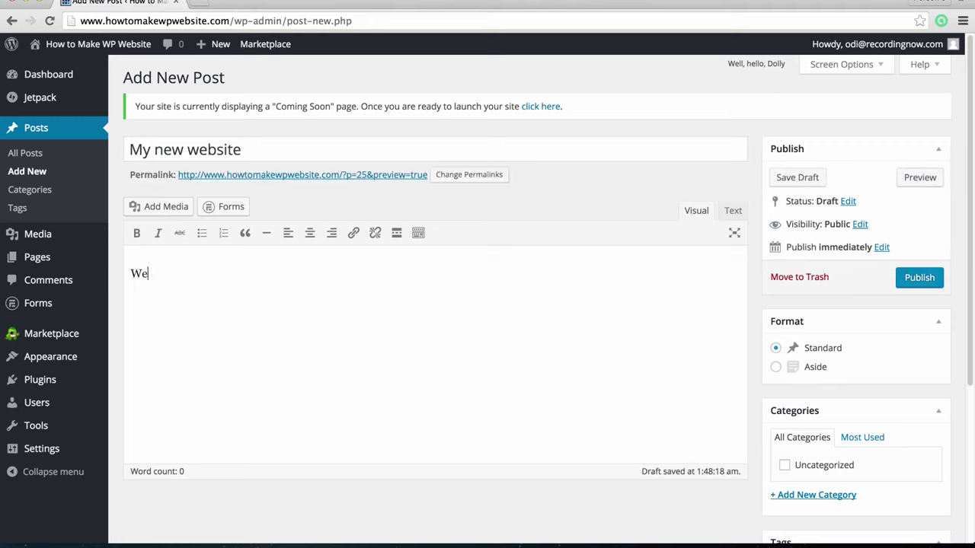
{"action": "type", "text": "lcome to my website"}
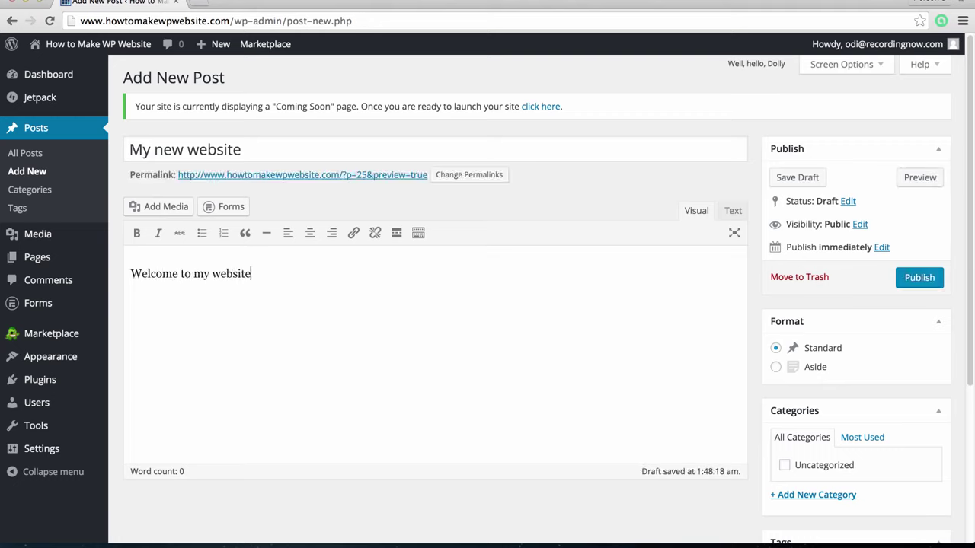
{"action": "type", "text": "!"}
Save the post as a draft and preview it on the site
{"action": "left_click", "coordinate": [815, 180]}
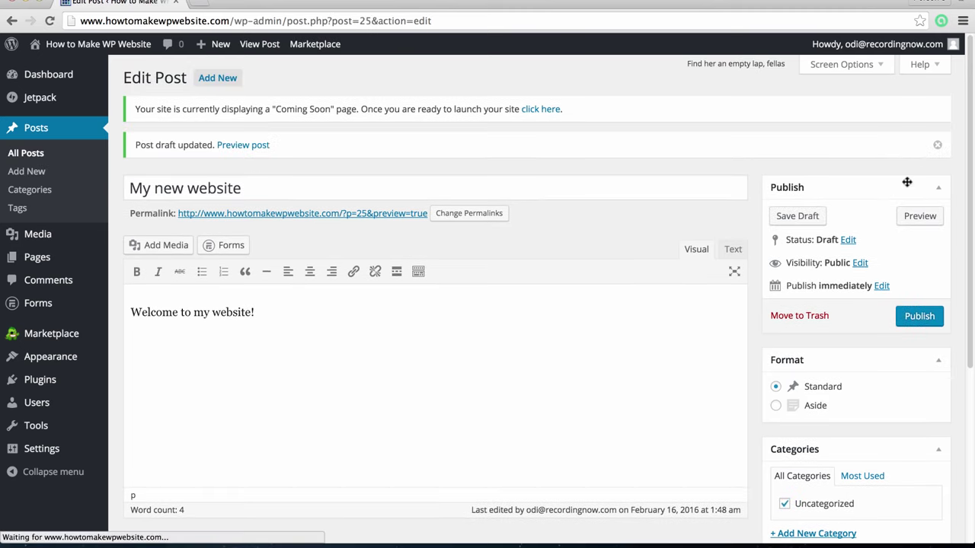
{"action": "left_click", "coordinate": [920, 218]}
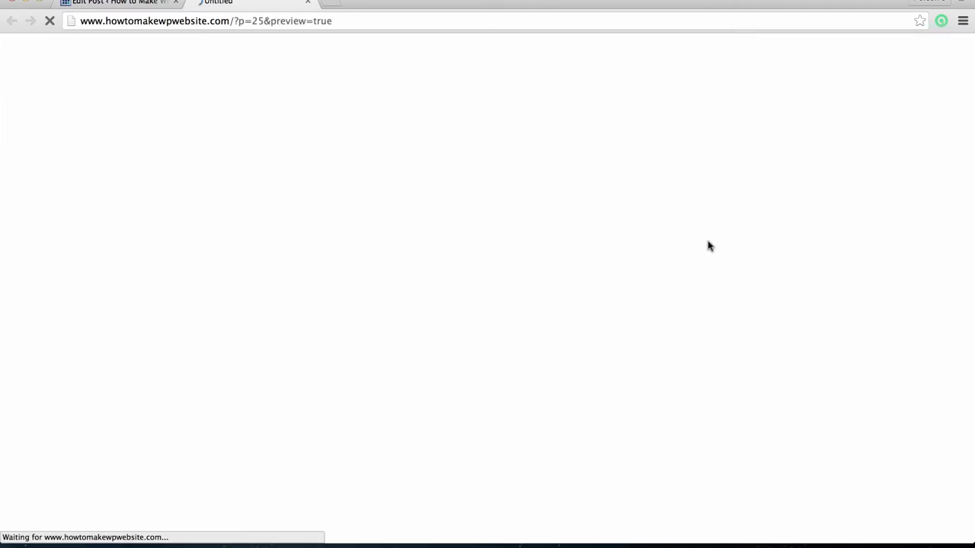
{"action": "scroll", "coordinate": [597, 365], "scroll_direction": "down", "scroll_amount": 5}
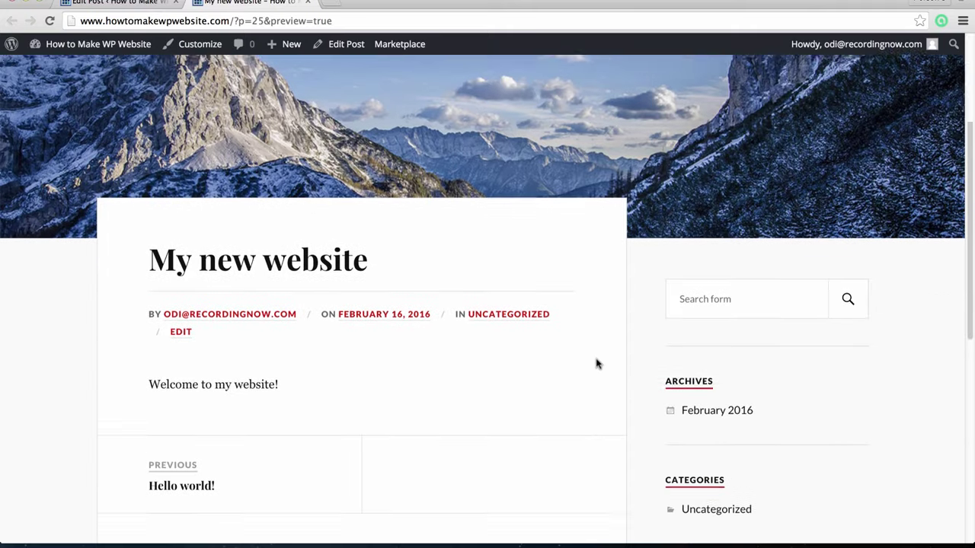
{"action": "scroll", "coordinate": [598, 364], "scroll_direction": "down", "scroll_amount": 2}
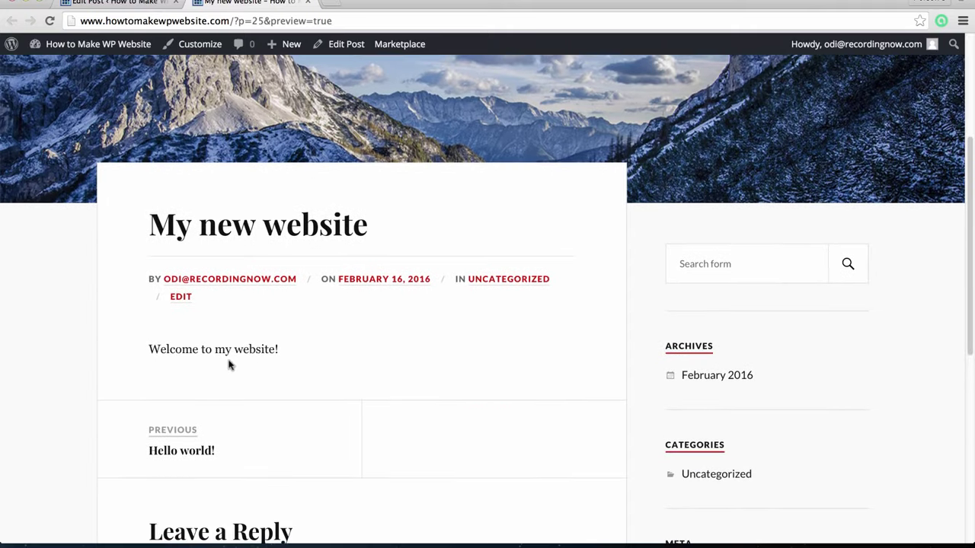
{"action": "scroll", "coordinate": [230, 365], "scroll_direction": "down", "scroll_amount": 2}
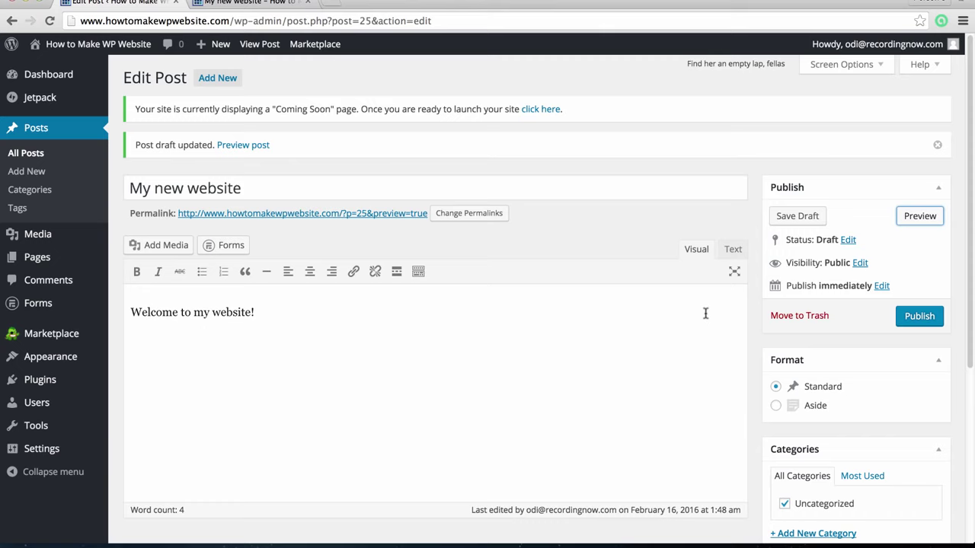
Publish 'My new website', view it on the site, then return to the Dashboard
{"action": "left_click", "coordinate": [918, 321]}
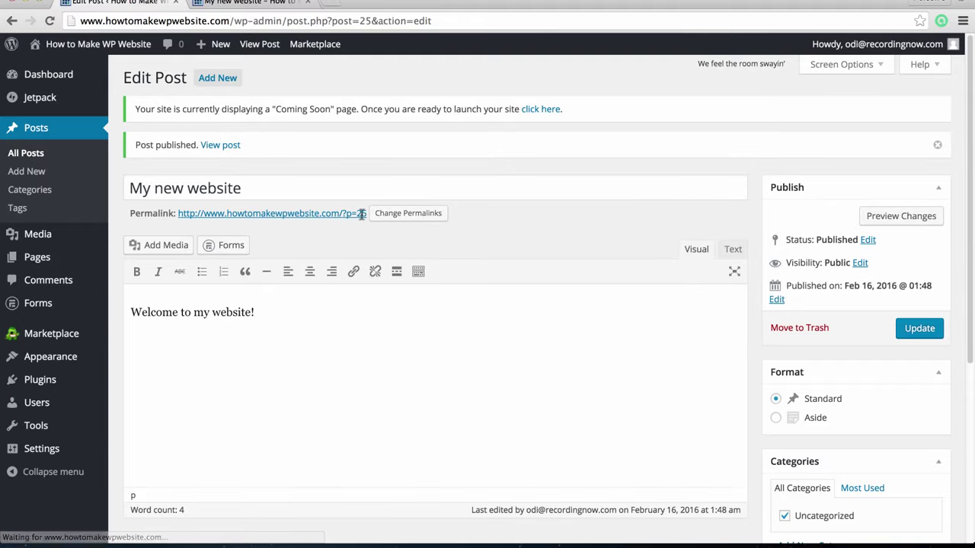
{"action": "left_click", "coordinate": [220, 146]}
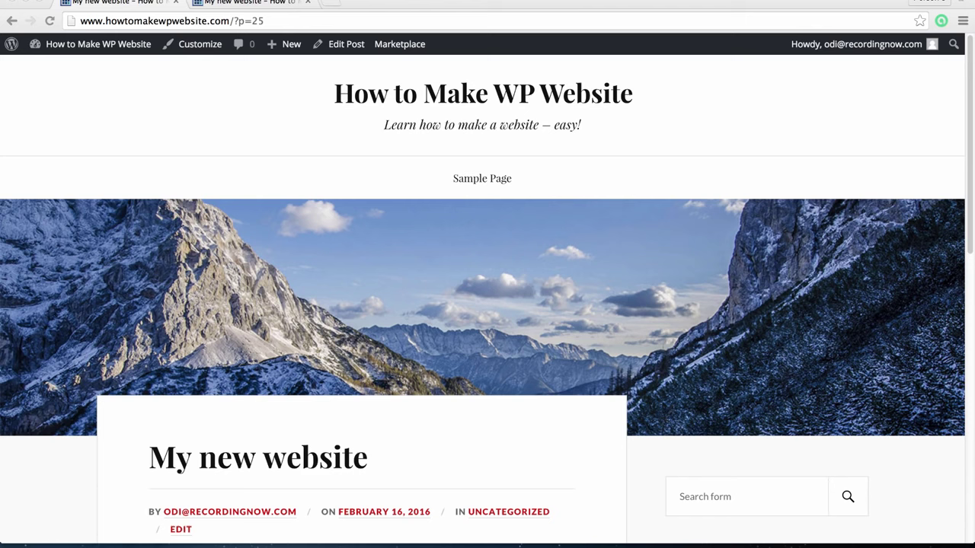
{"action": "left_click", "coordinate": [82, 58]}
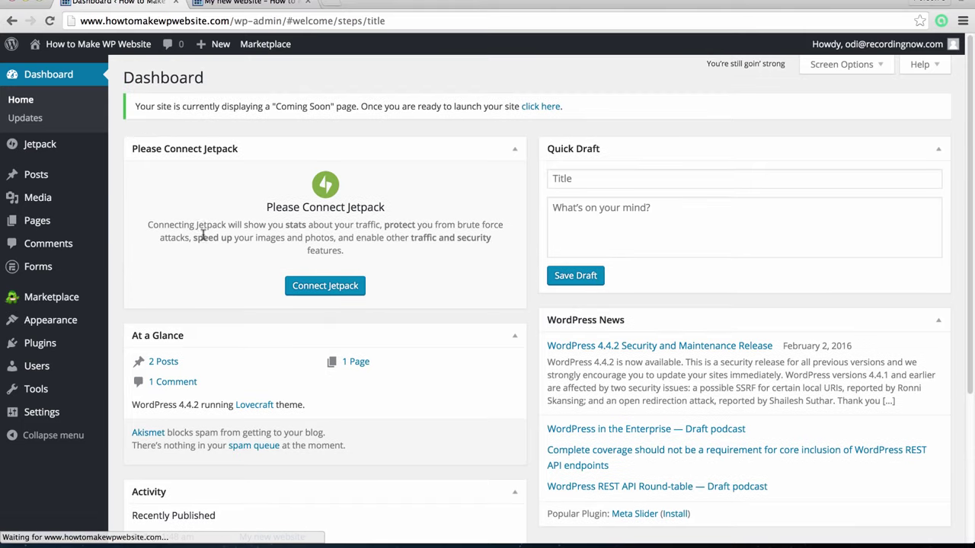
Create and publish a page titled 'Home' reading 'Welcome to my website!'
{"action": "left_click", "coordinate": [76, 239]}
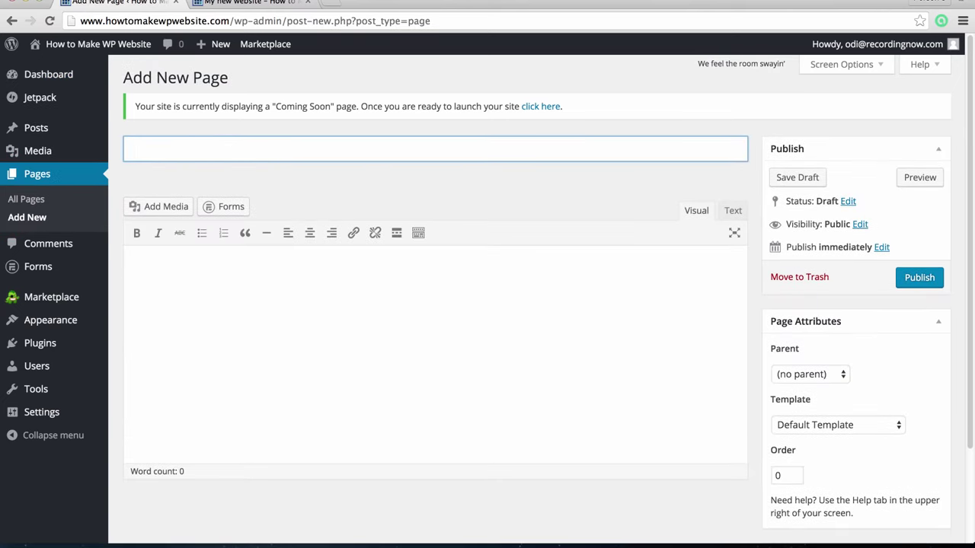
{"action": "type", "text": "Home"}
{"action": "left_click", "coordinate": [316, 316]}
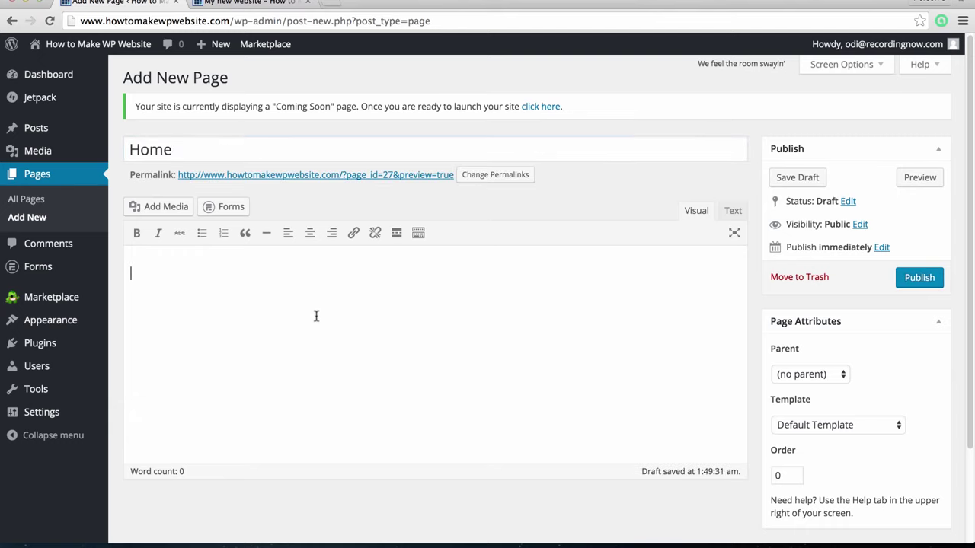
{"action": "type", "text": "Welcome to my web"}
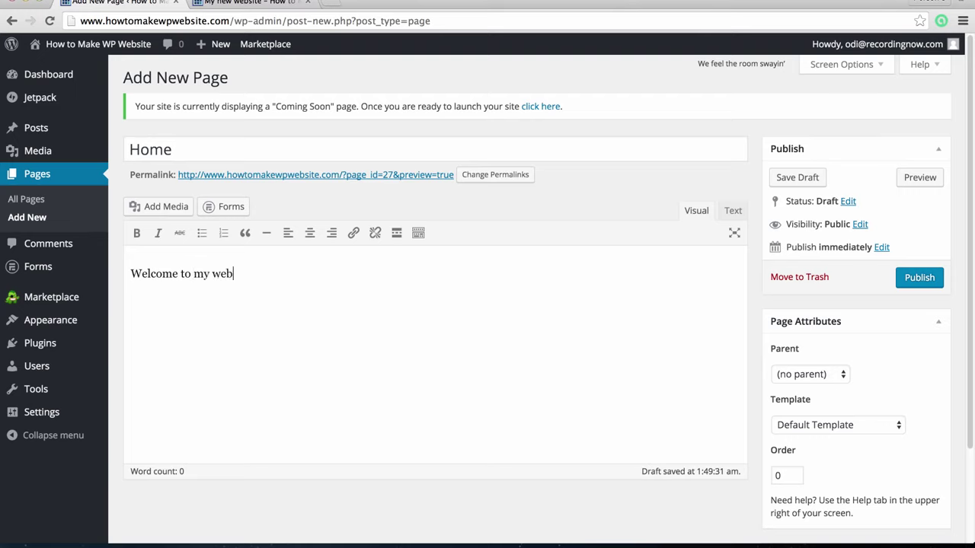
{"action": "type", "text": "site!"}
{"action": "left_click", "coordinate": [921, 279]}
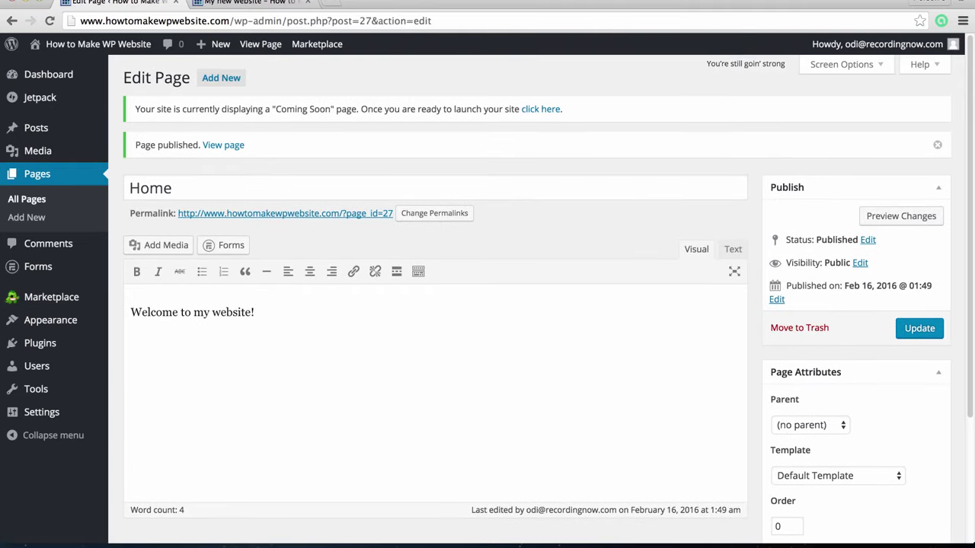
Set Reading Settings to a static front page using Home, save, and return to Dashboard
{"action": "mouse_move", "coordinate": [65, 415]}
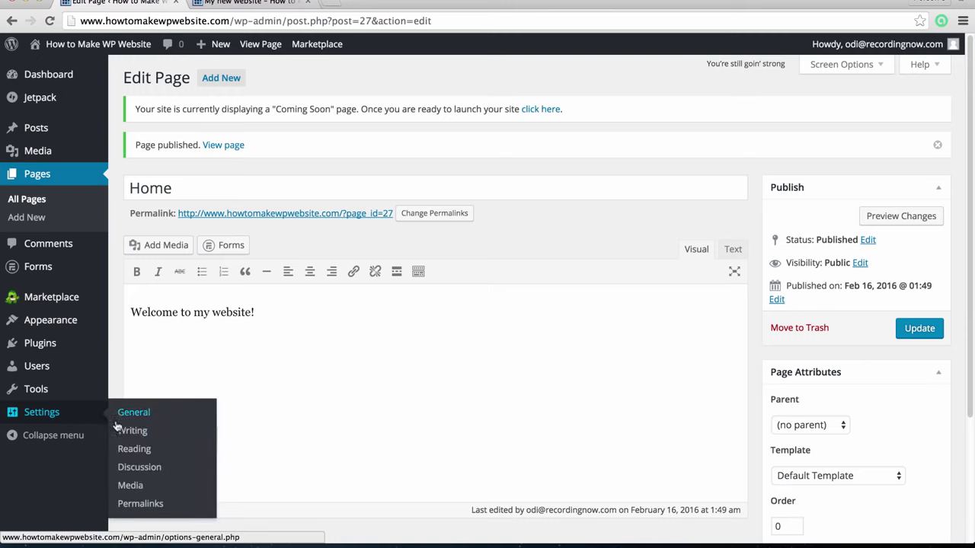
{"action": "left_click", "coordinate": [134, 450]}
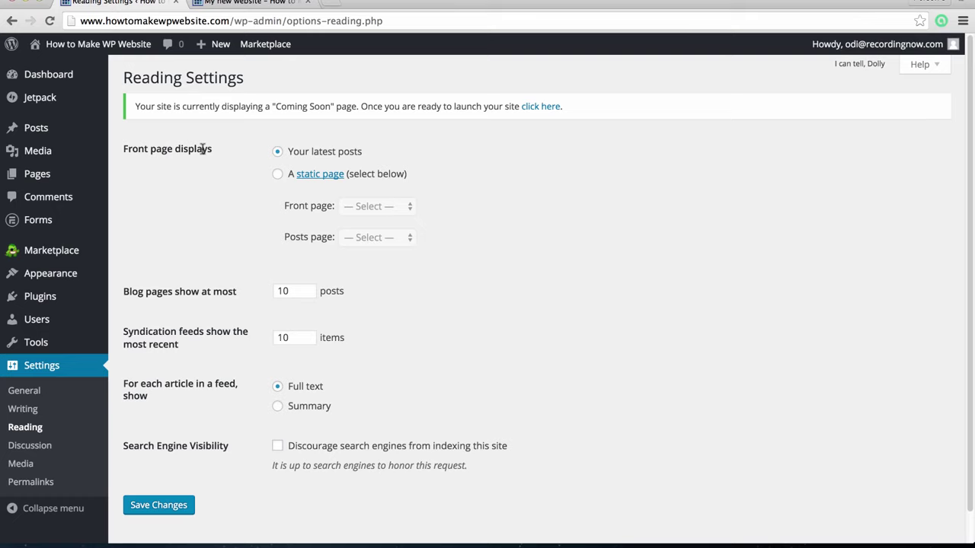
{"action": "left_click", "coordinate": [279, 175]}
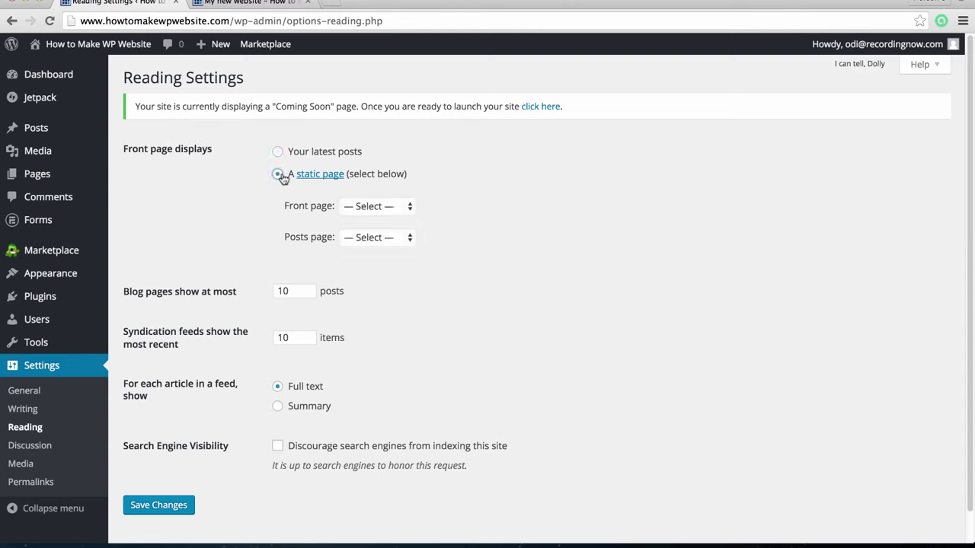
{"action": "left_click", "coordinate": [396, 206]}
{"action": "left_click", "coordinate": [392, 221]}
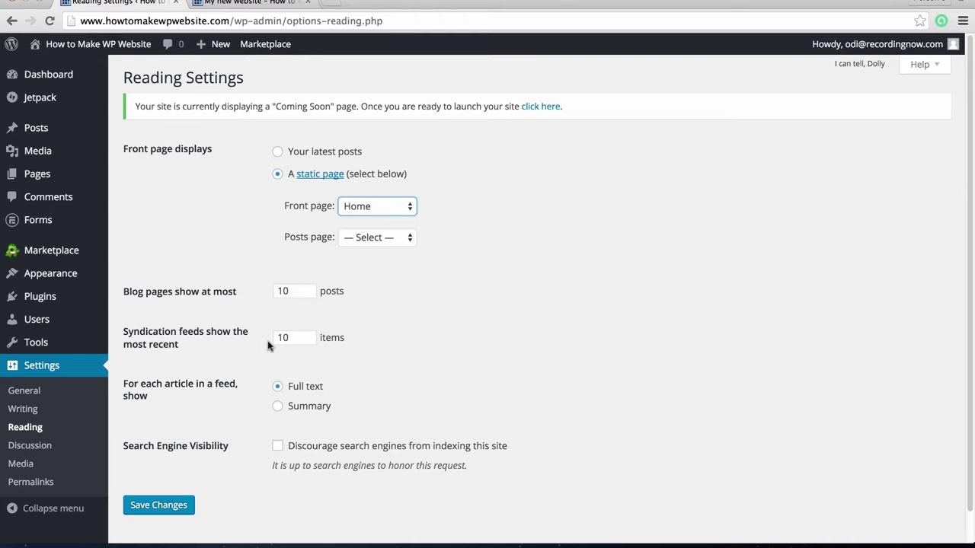
{"action": "left_click", "coordinate": [173, 507]}
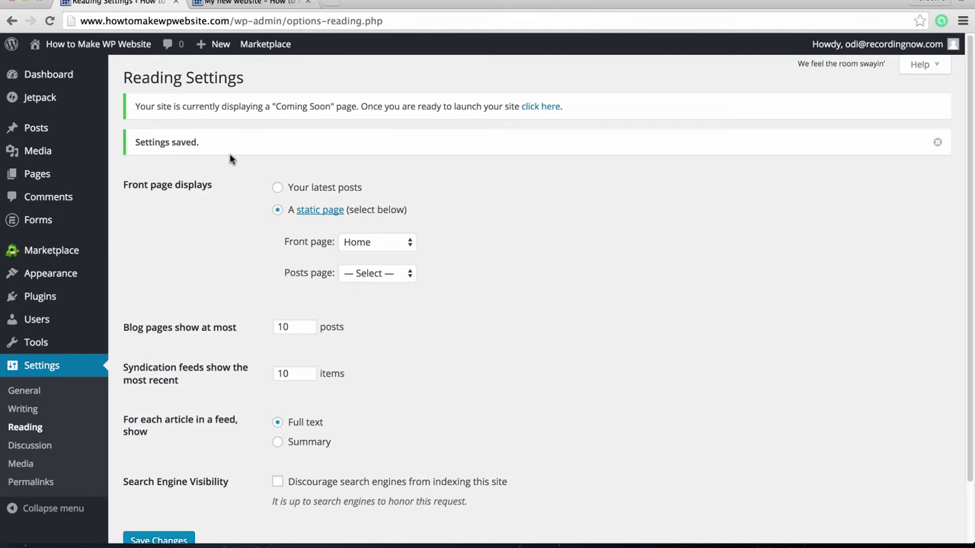
{"action": "left_click", "coordinate": [84, 67]}
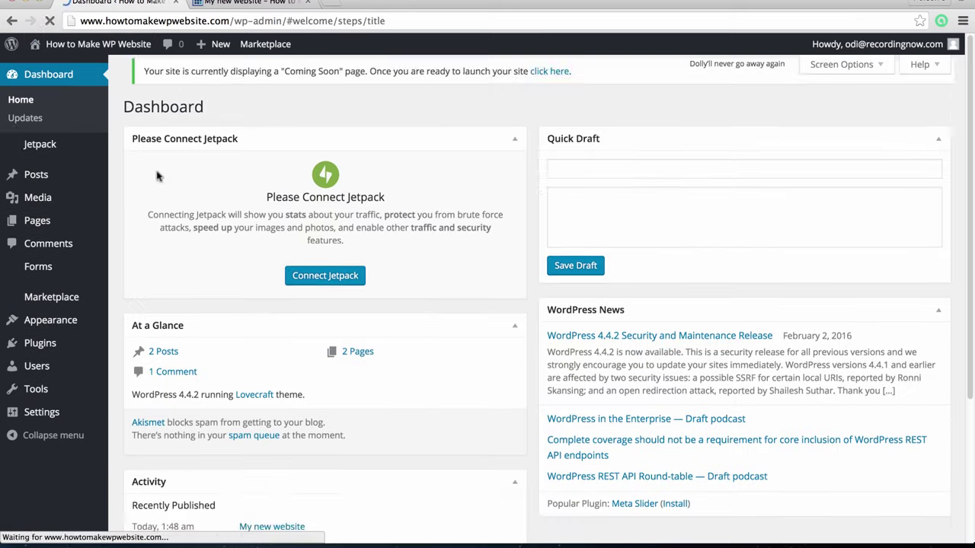
Create and publish an 'About Us' page reading 'We teach how to make websites - easy!'
{"action": "left_click", "coordinate": [141, 239]}
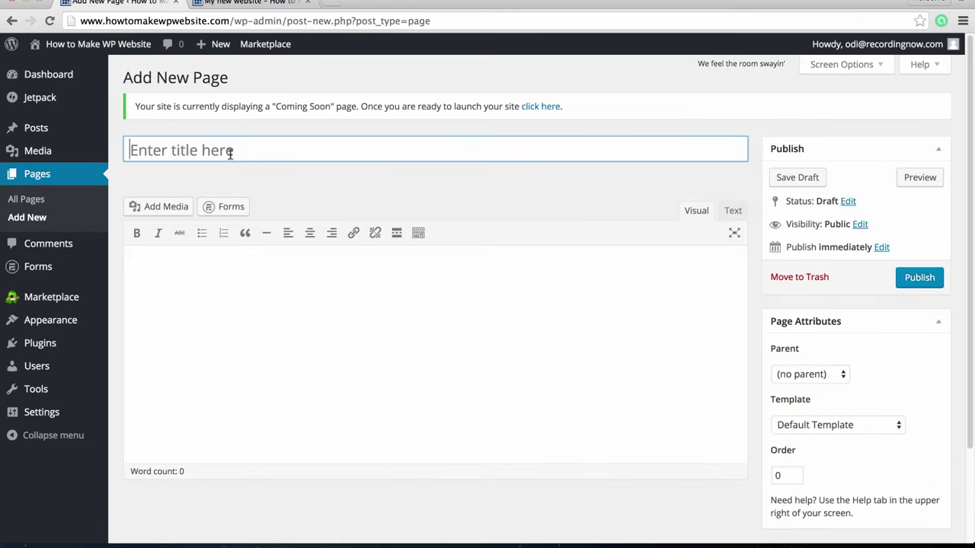
{"action": "type", "text": "About Us"}
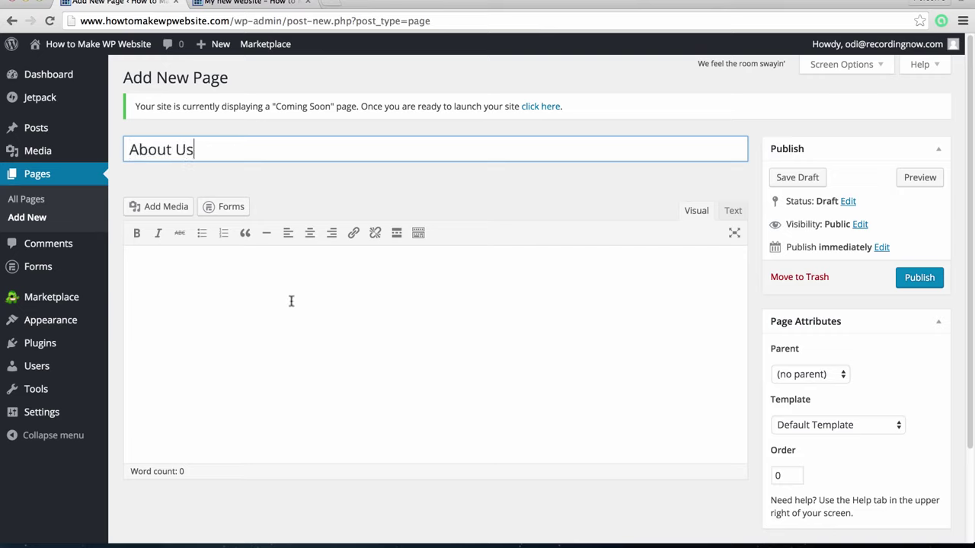
{"action": "left_click", "coordinate": [306, 304]}
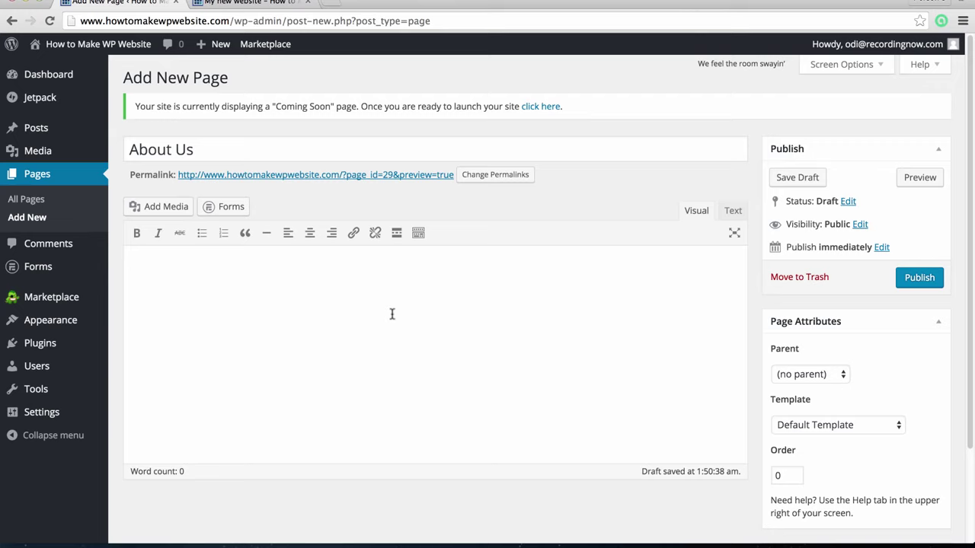
{"action": "type", "text": "We teach how to make websit"}
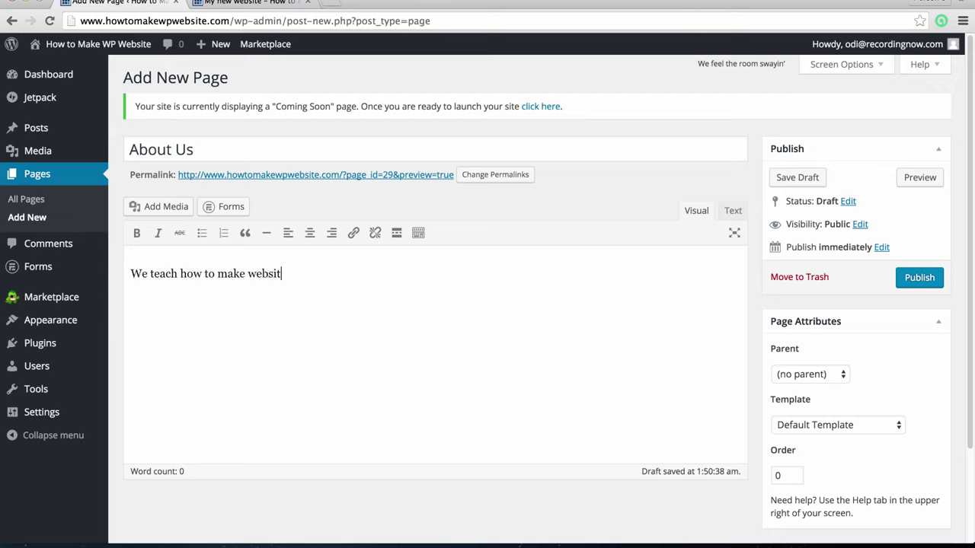
{"action": "type", "text": "es - easy!"}
{"action": "left_click", "coordinate": [918, 279]}
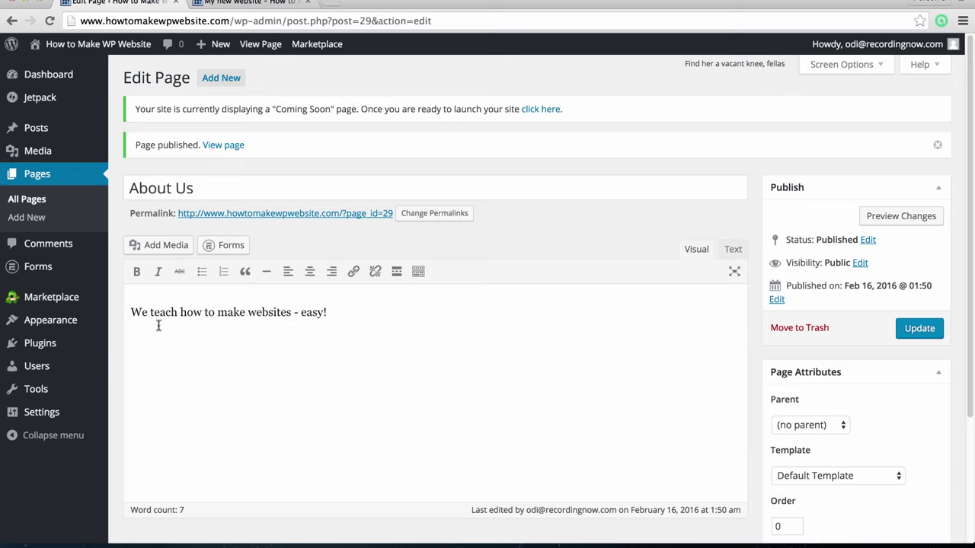
Open the Menus editor and name a new menu 'Navigation Bar'
{"action": "mouse_move", "coordinate": [84, 320]}
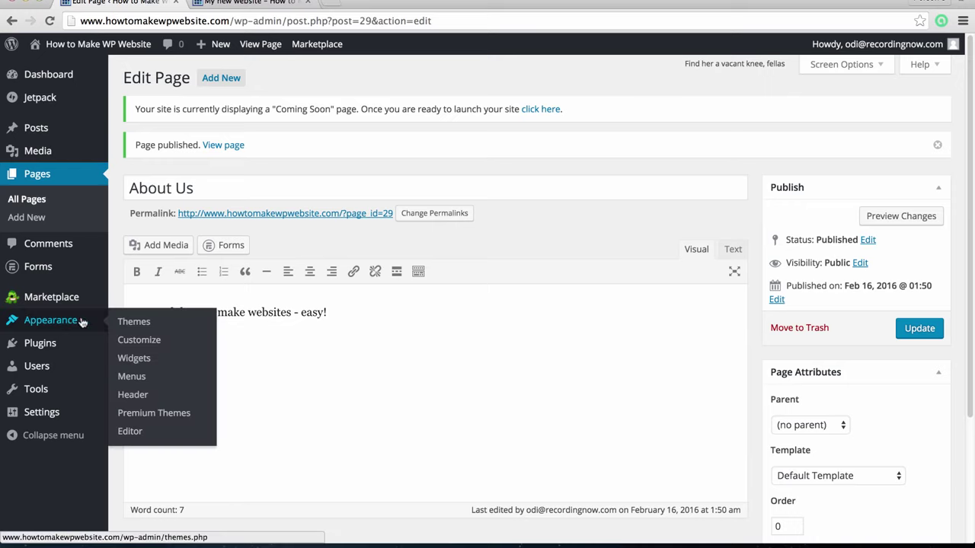
{"action": "left_click", "coordinate": [132, 376]}
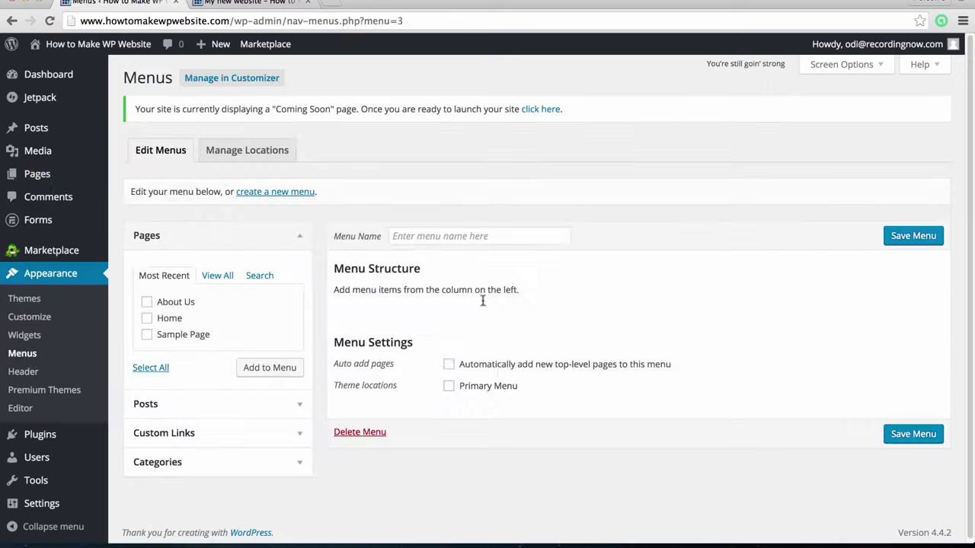
{"action": "left_click", "coordinate": [441, 239]}
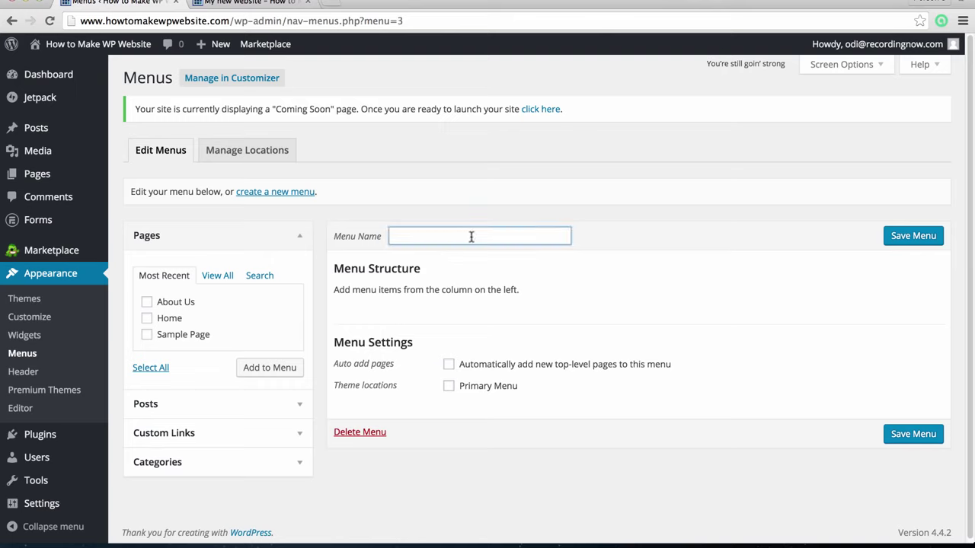
{"action": "left_click", "coordinate": [493, 215]}
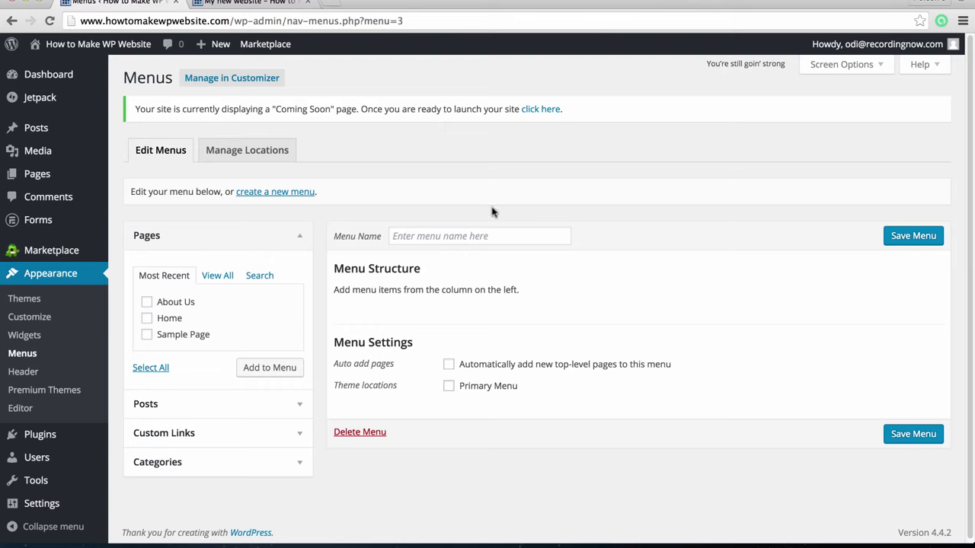
{"action": "left_click", "coordinate": [463, 229]}
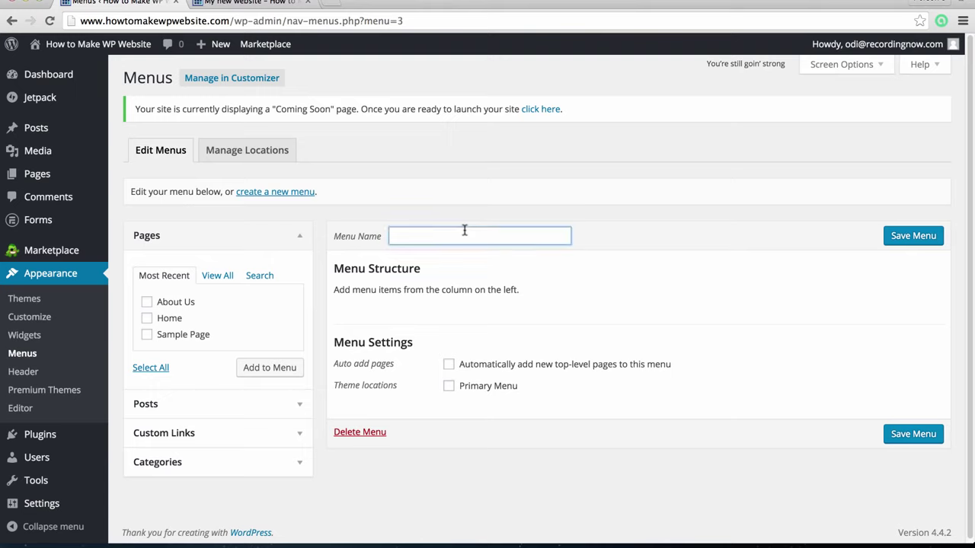
{"action": "type", "text": "Navigation BAR"}
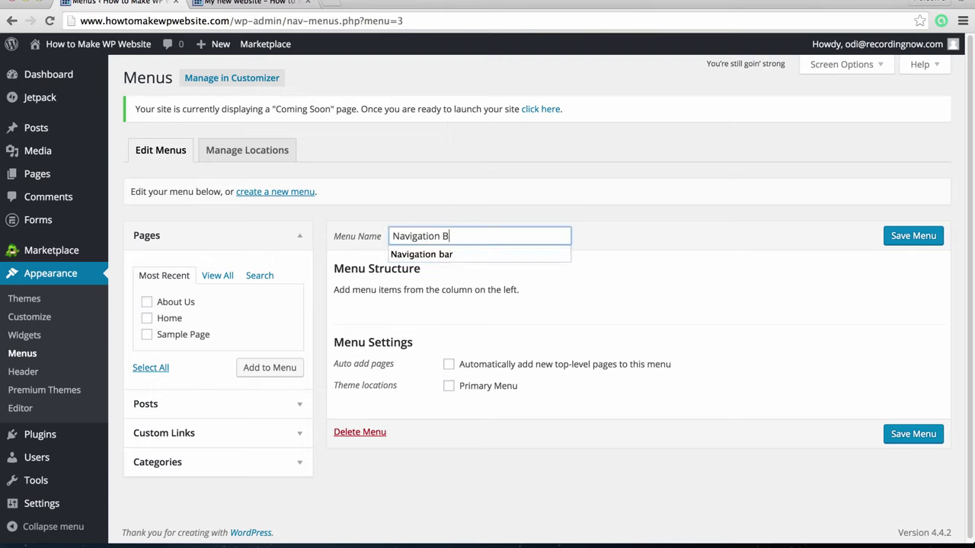
{"action": "key", "text": "BackSpace"}
{"action": "key", "text": "BackSpace"}
{"action": "type", "text": "ar"}
{"action": "left_click", "coordinate": [642, 230]}
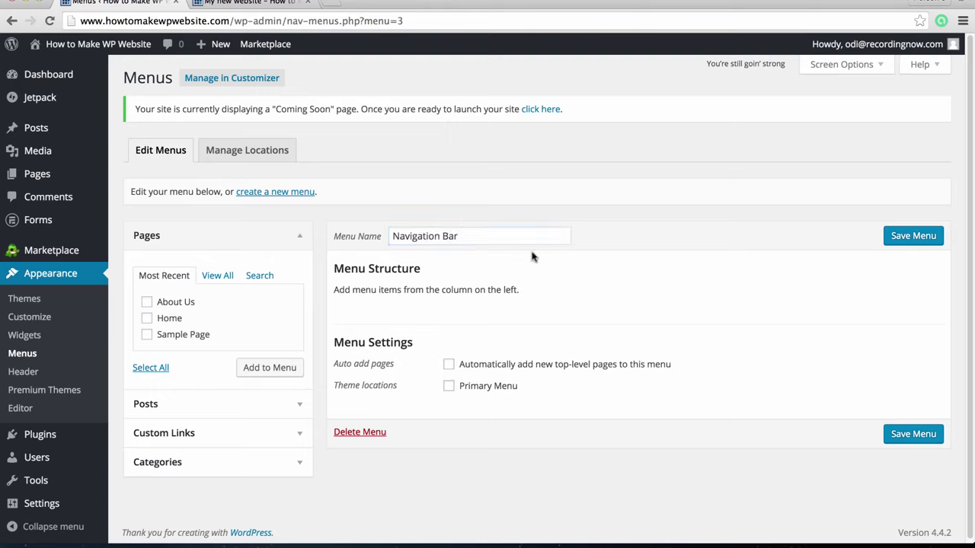
Add the Home and About Us pages to the menu, with Home first
{"action": "left_click", "coordinate": [147, 319]}
{"action": "left_click", "coordinate": [147, 302]}
{"action": "left_click", "coordinate": [276, 368]}
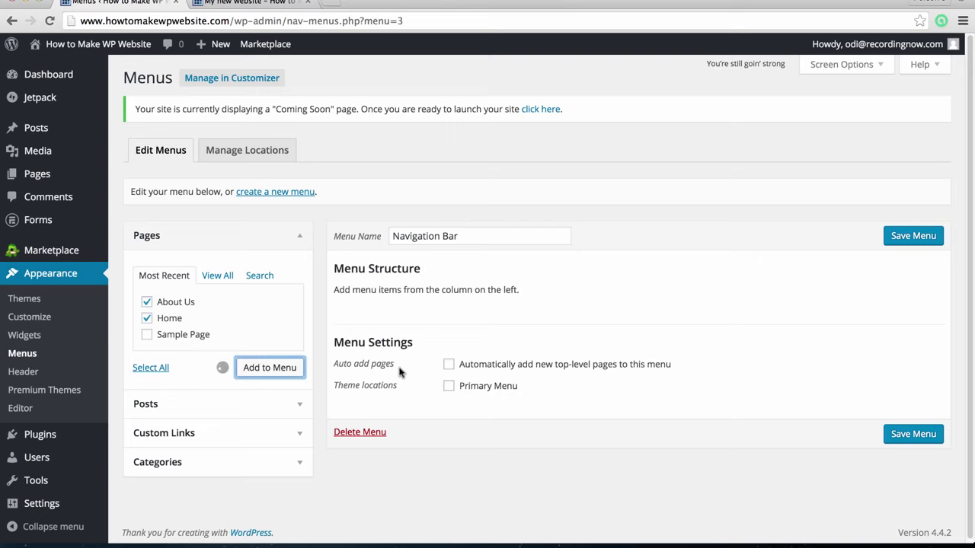
{"action": "left_click_drag", "start_coordinate": [398, 368], "coordinate": [402, 321]}
{"action": "left_click", "coordinate": [602, 361]}
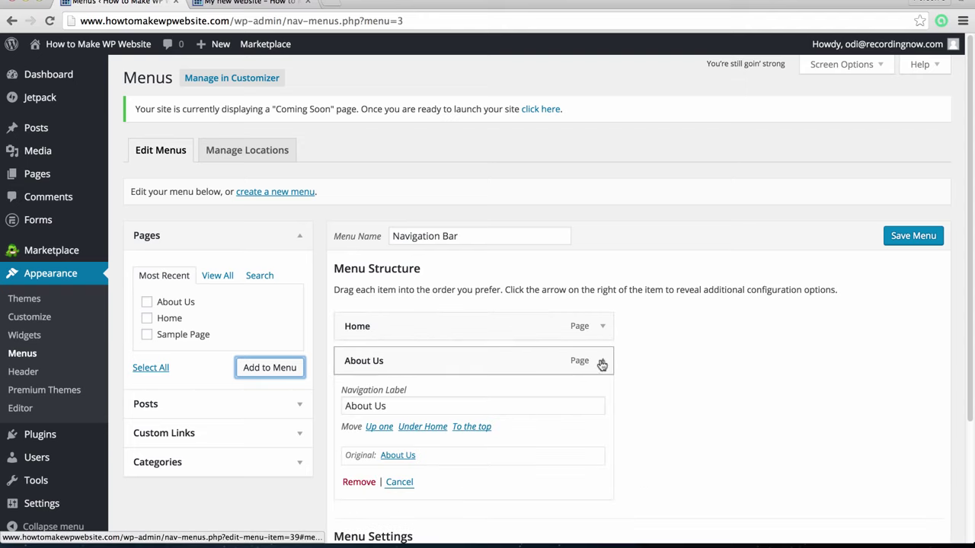
{"action": "left_click", "coordinate": [603, 361]}
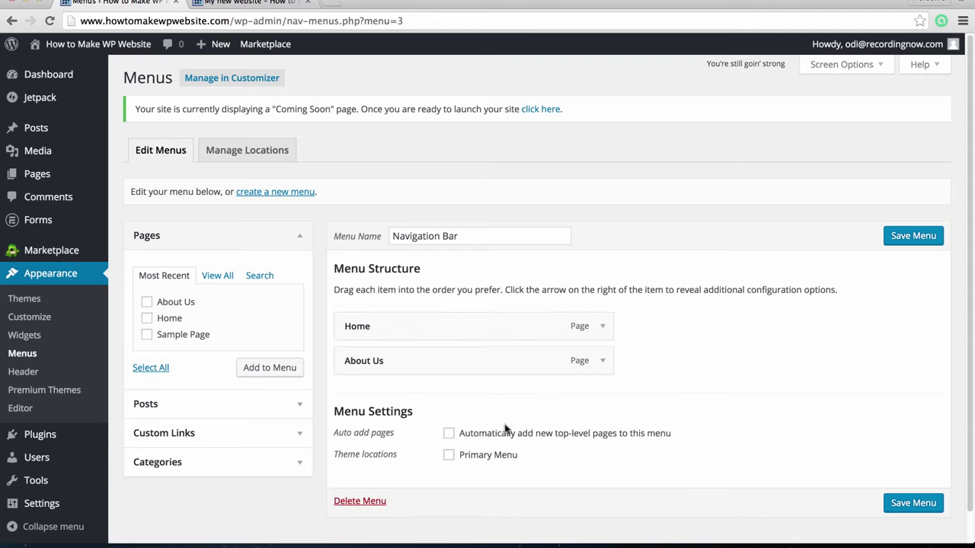
Assign the menu to the Primary Menu location and save it
{"action": "scroll", "coordinate": [480, 431], "scroll_direction": "down", "scroll_amount": 1}
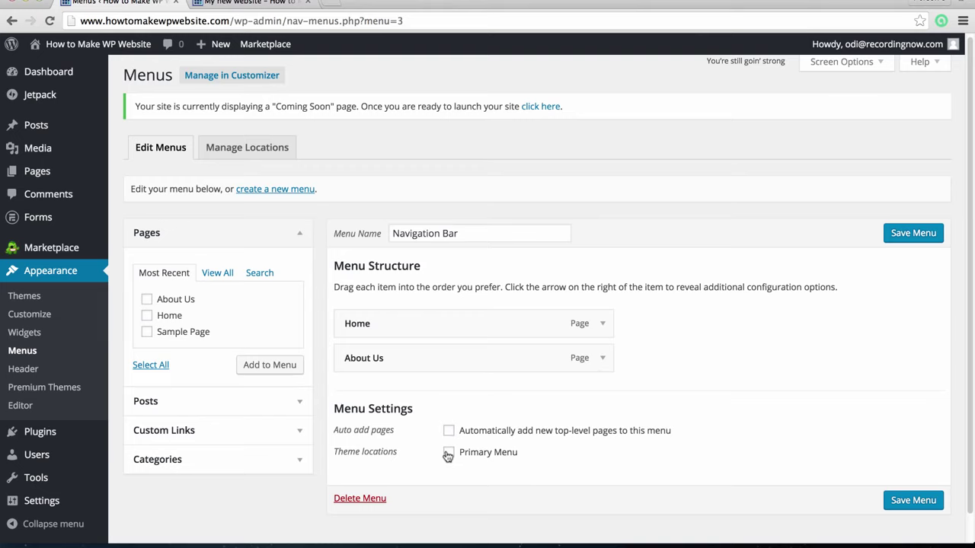
{"action": "left_click", "coordinate": [448, 453]}
{"action": "left_click", "coordinate": [909, 234]}
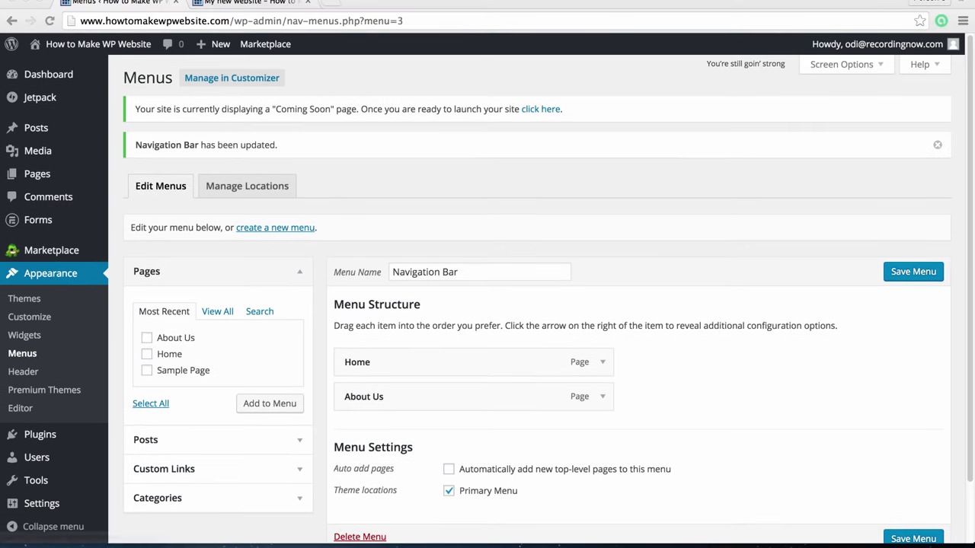
Check the live Home page's navigation bar shows Home and About Us, then return to admin
{"action": "mouse_move", "coordinate": [80, 48]}
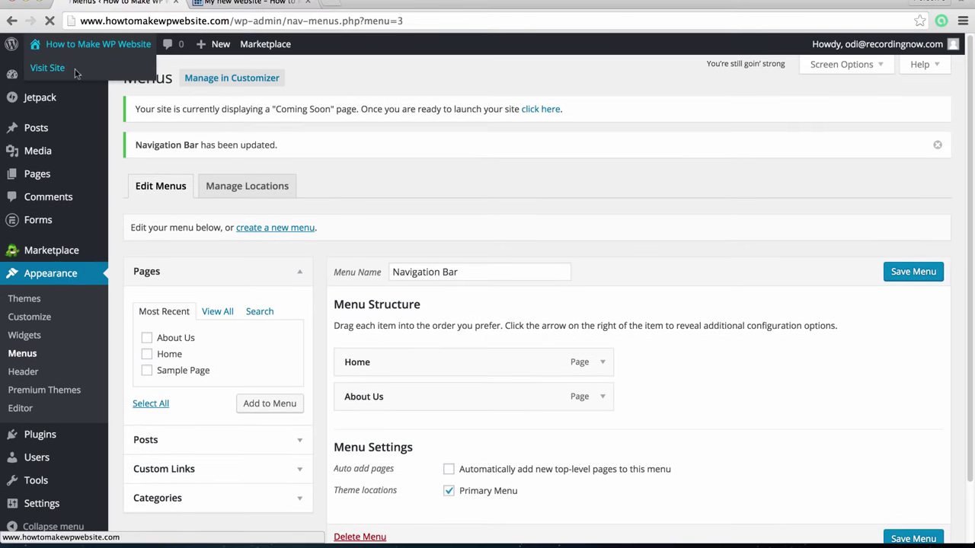
{"action": "left_click", "coordinate": [48, 67]}
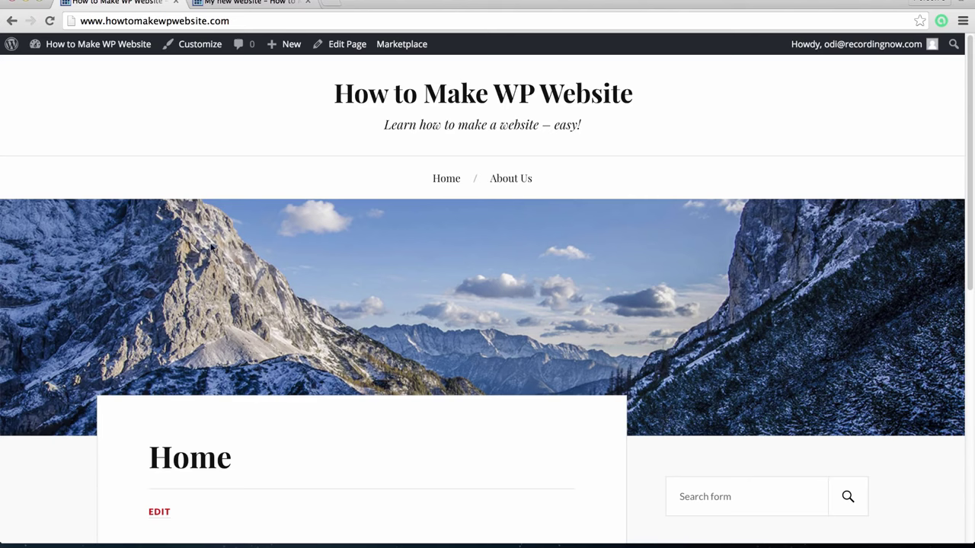
{"action": "mouse_move", "coordinate": [102, 57]}
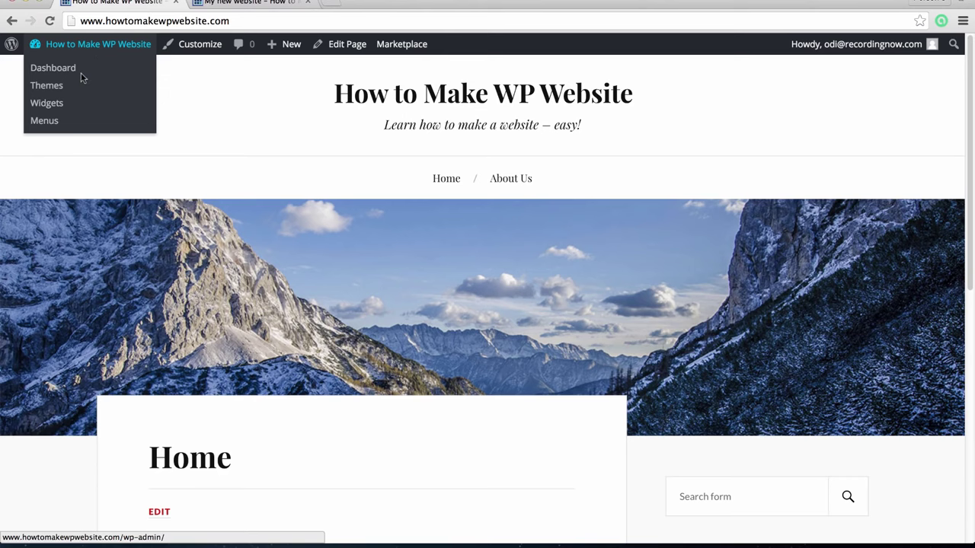
{"action": "left_click", "coordinate": [67, 69]}
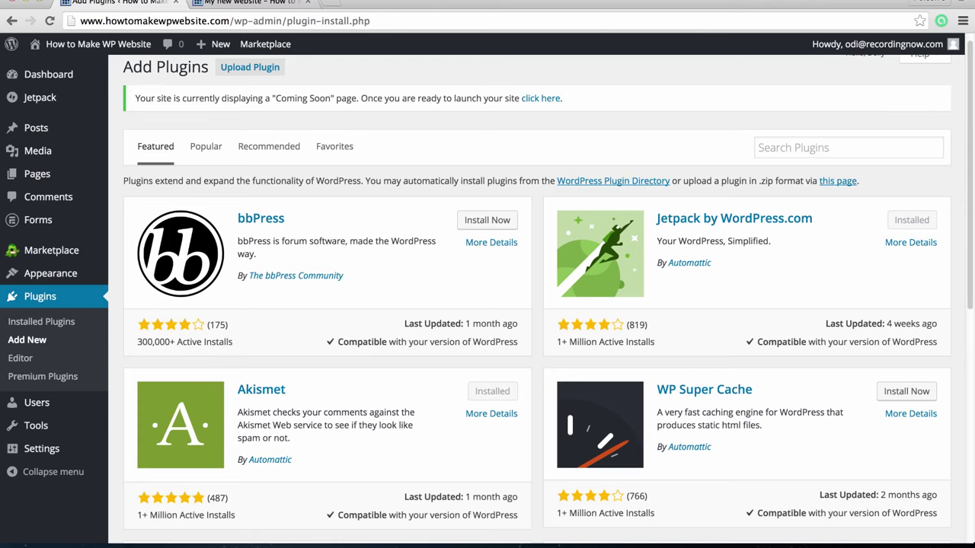
Install Contact Form 7 from the Popular plugins list and activate it
{"action": "scroll", "coordinate": [134, 320], "scroll_direction": "up", "scroll_amount": 1}
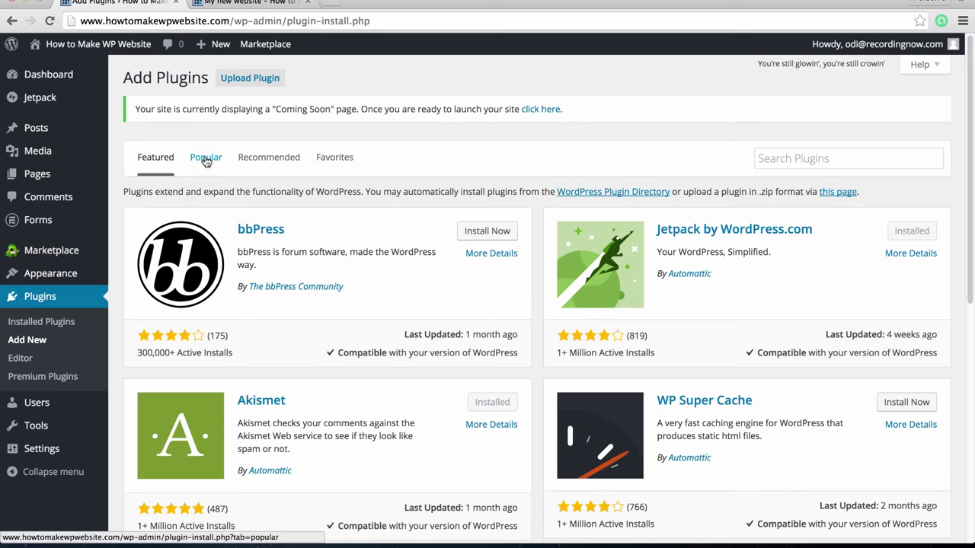
{"action": "left_click", "coordinate": [206, 160]}
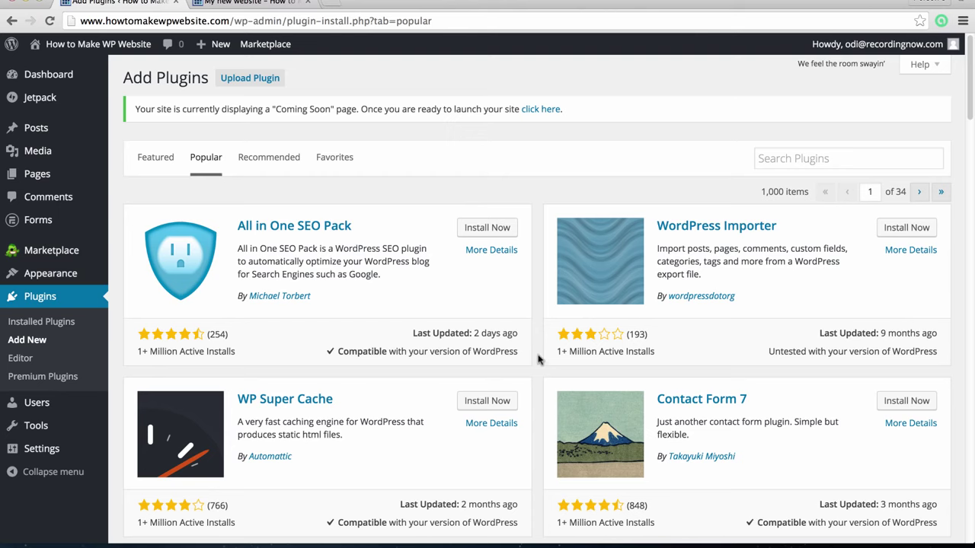
{"action": "scroll", "coordinate": [540, 359], "scroll_direction": "down", "scroll_amount": 1}
{"action": "left_click", "coordinate": [895, 371]}
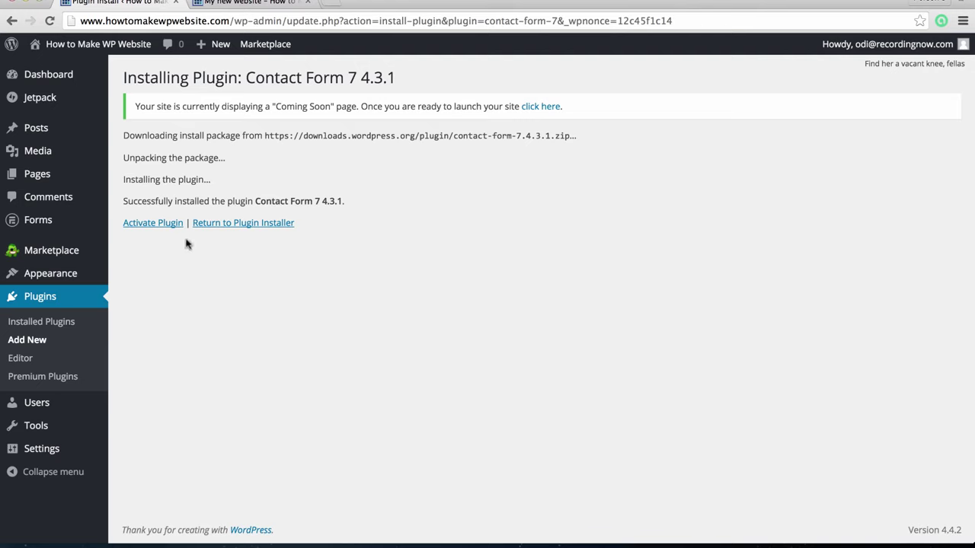
{"action": "left_click", "coordinate": [165, 225]}
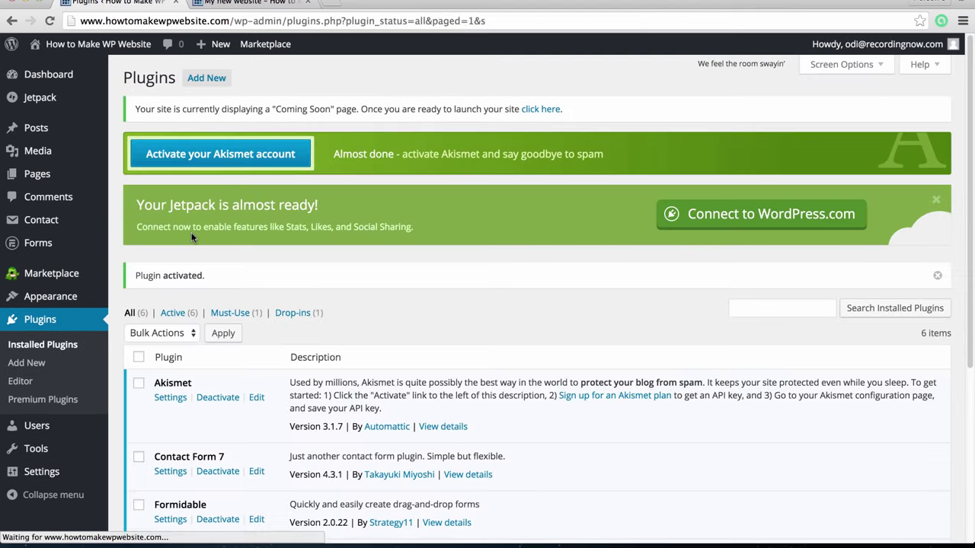
Copy Contact form 1's shortcode from Contact Form 7 and start a blank new page
{"action": "scroll", "coordinate": [279, 315], "scroll_direction": "down", "scroll_amount": 4}
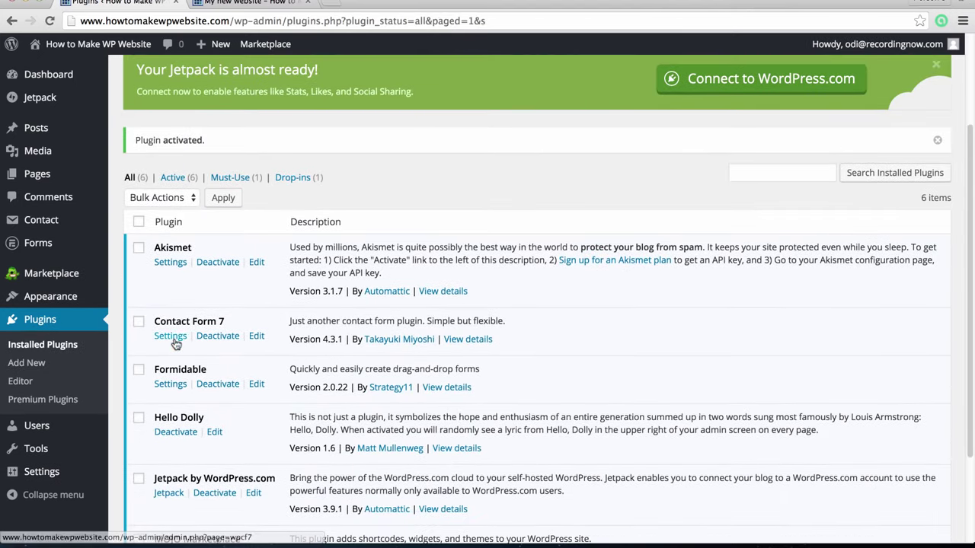
{"action": "left_click", "coordinate": [170, 336]}
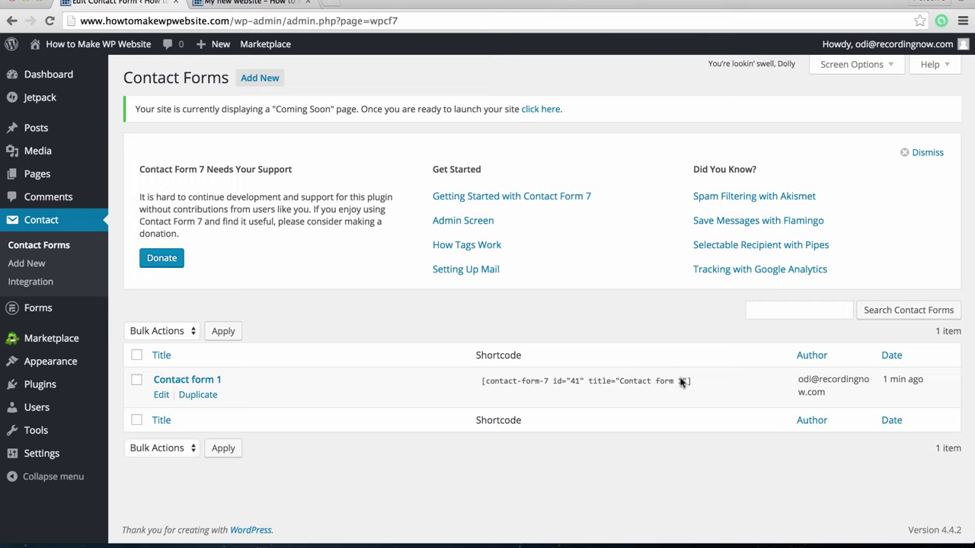
{"action": "left_click", "coordinate": [689, 381]}
{"action": "key", "text": "ctrl+c"}
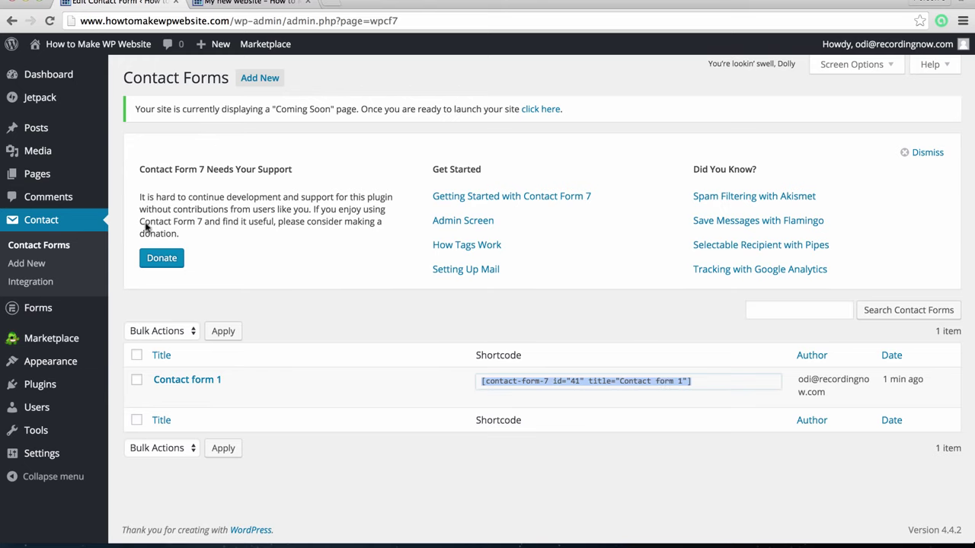
{"action": "mouse_move", "coordinate": [53, 174]}
{"action": "left_click", "coordinate": [137, 195]}
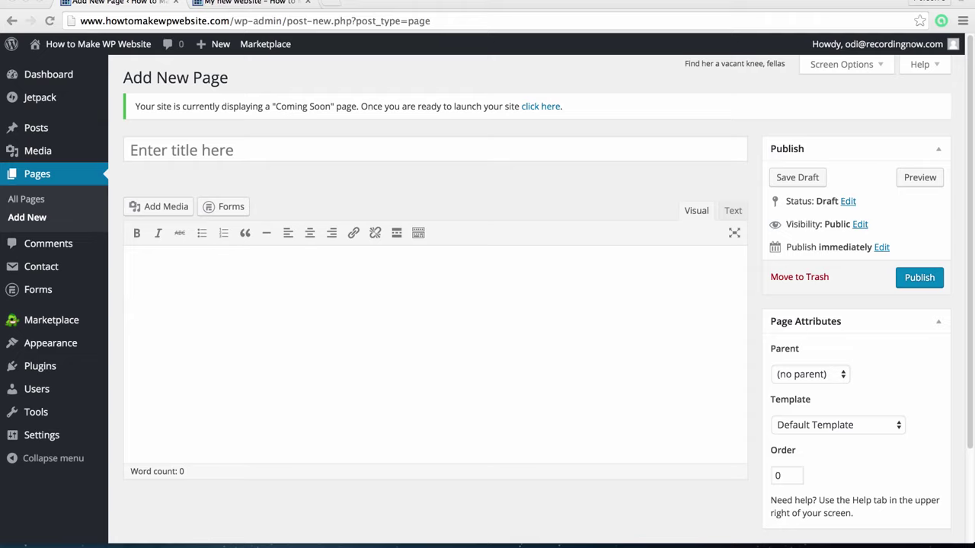
Title the new page 'Contact Us' and paste the contact form shortcode into its body
{"action": "left_click", "coordinate": [267, 150]}
{"action": "type", "text": "Contact U"}
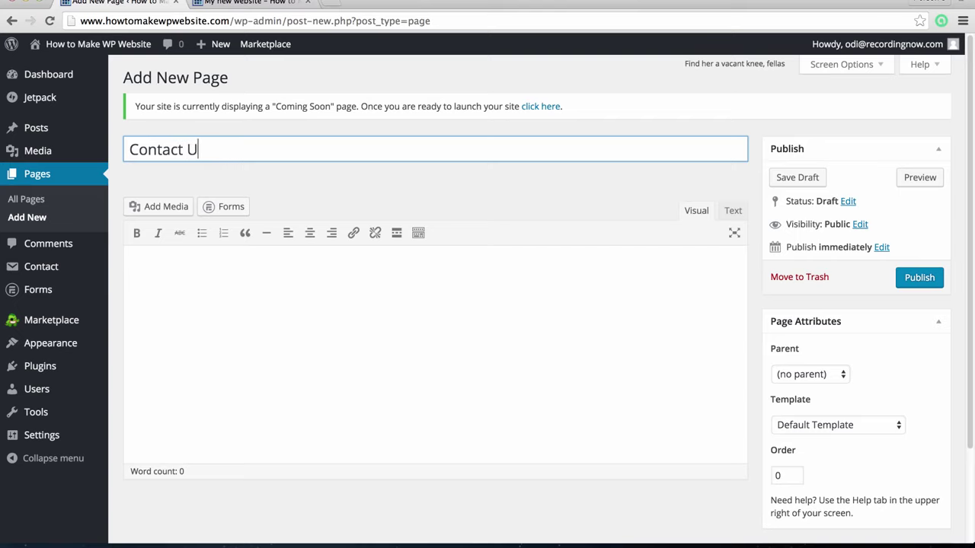
{"action": "type", "text": "s"}
{"action": "left_click", "coordinate": [301, 309]}
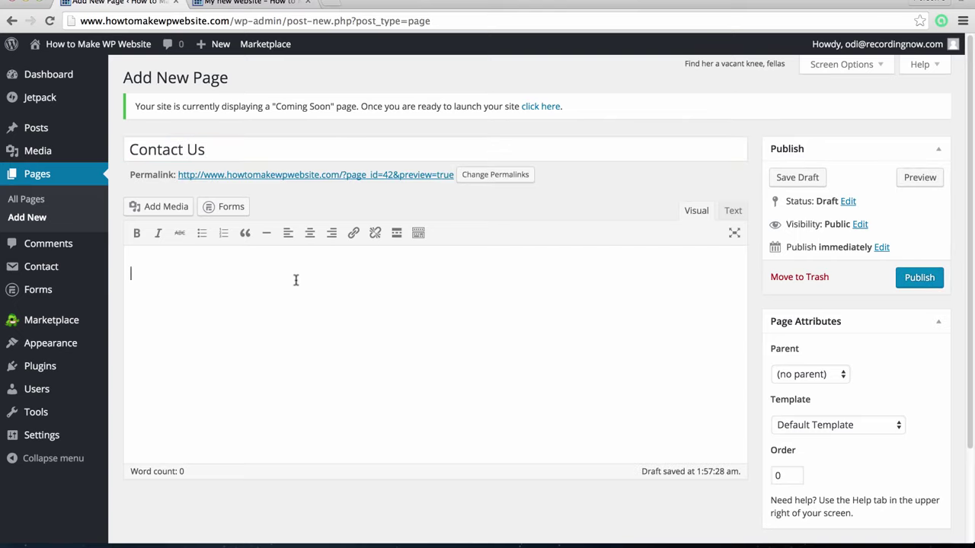
{"action": "key", "text": "ctrl+v"}
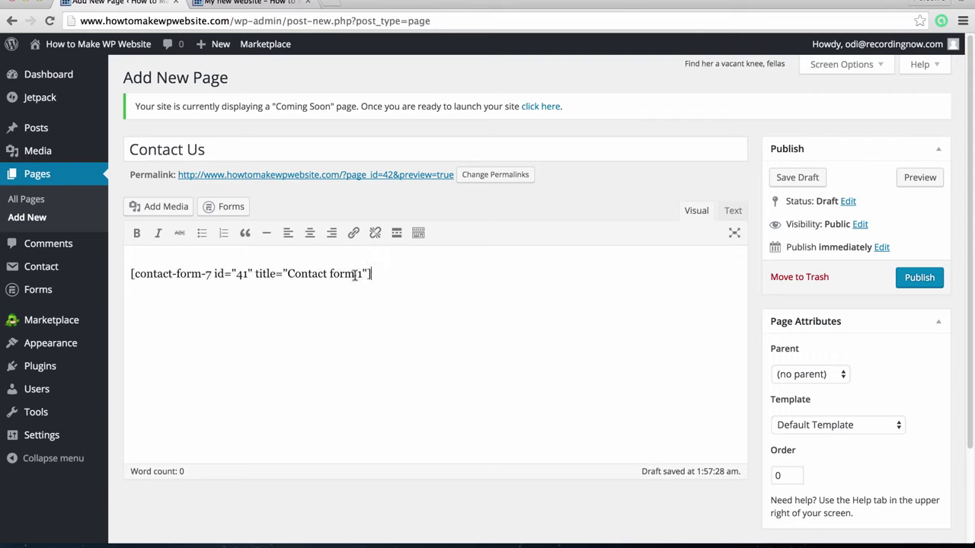
Publish the Contact Us page and check the live form's name, email, subject and message fields
{"action": "left_click", "coordinate": [921, 285]}
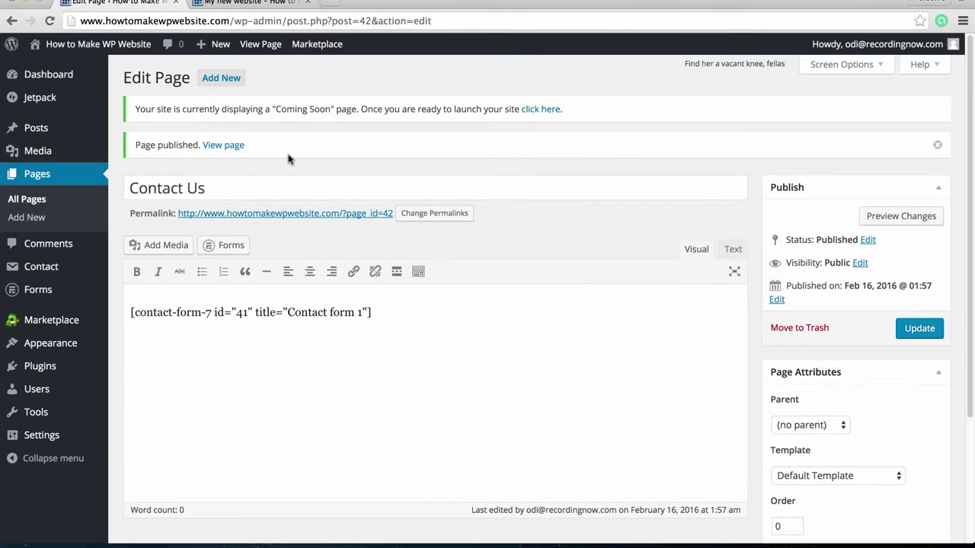
{"action": "left_click", "coordinate": [219, 145]}
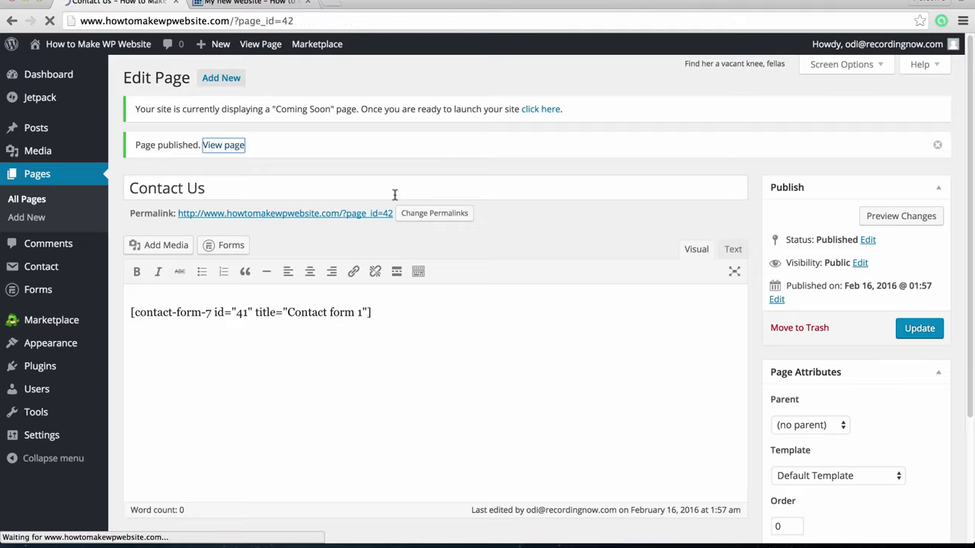
{"action": "scroll", "coordinate": [394, 195], "scroll_direction": "down", "scroll_amount": 5}
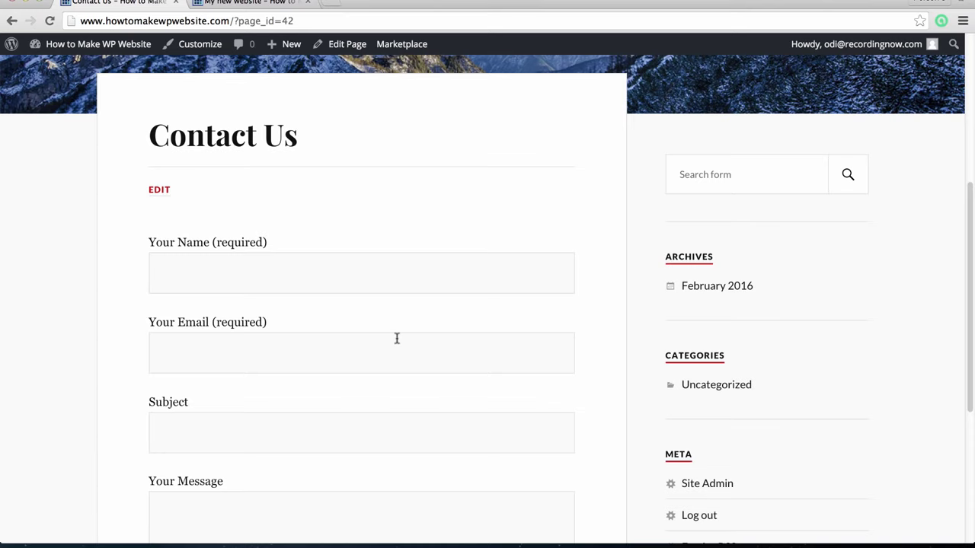
{"action": "scroll", "coordinate": [397, 338], "scroll_direction": "down", "scroll_amount": 2}
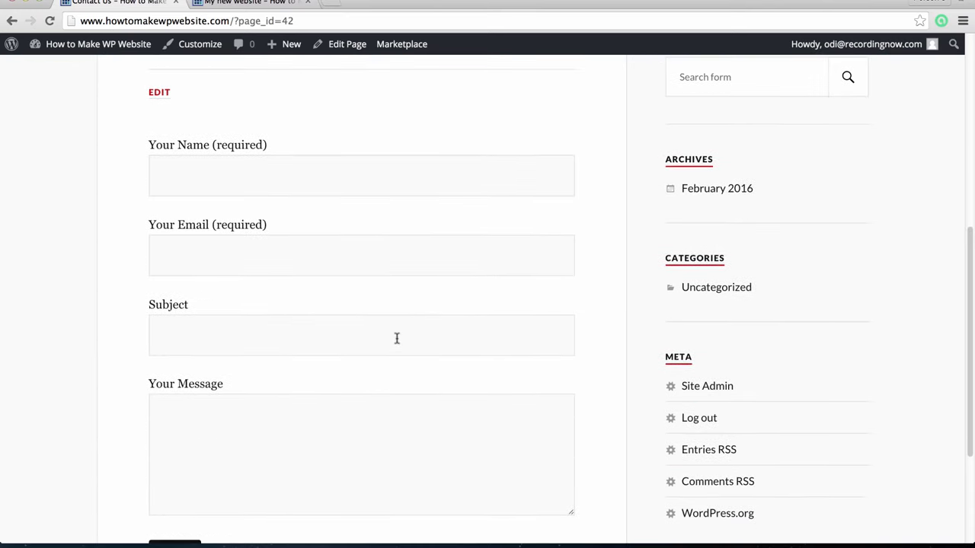
{"action": "scroll", "coordinate": [397, 338], "scroll_direction": "down", "scroll_amount": 3}
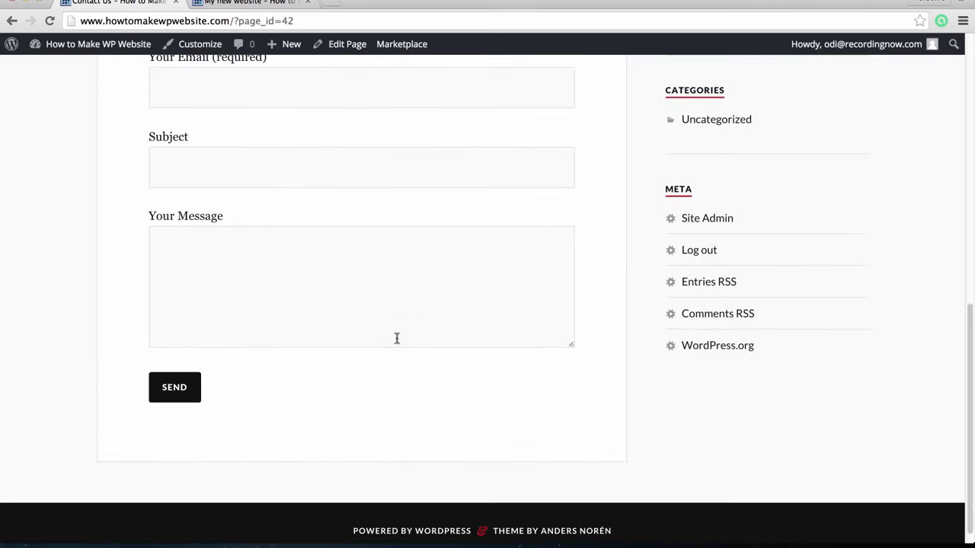
{"action": "scroll", "coordinate": [402, 343], "scroll_direction": "up", "scroll_amount": 10}
Add the Contact Us page to the Navigation Bar menu
{"action": "mouse_move", "coordinate": [94, 58]}
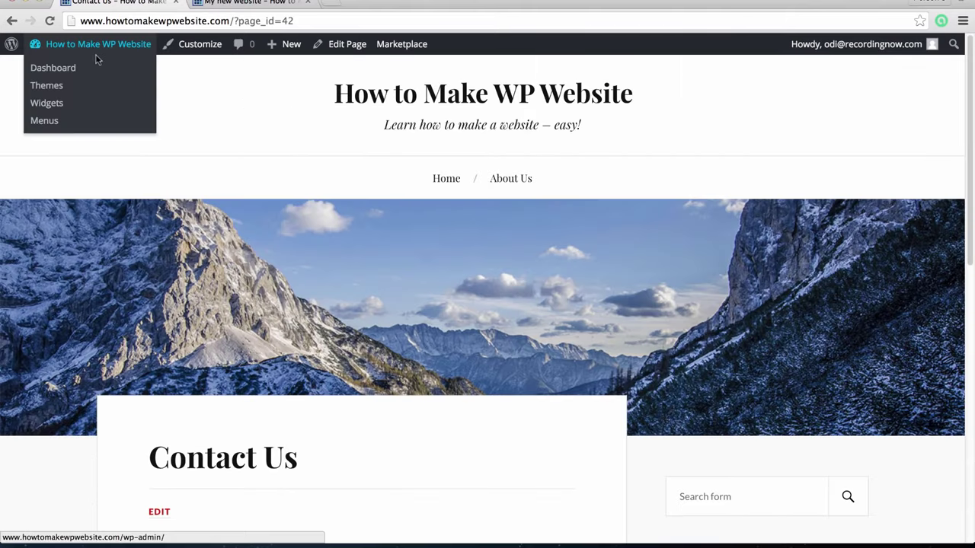
{"action": "left_click", "coordinate": [51, 102]}
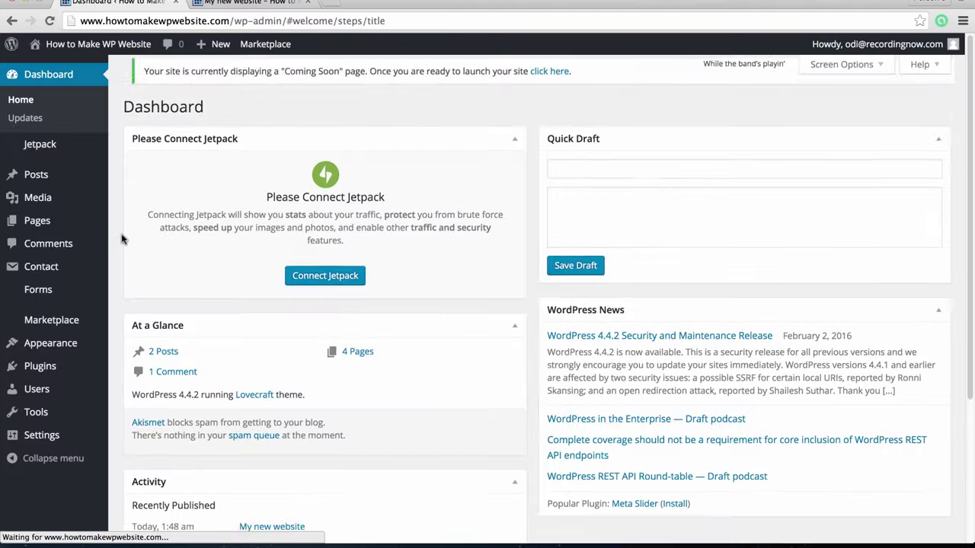
{"action": "scroll", "coordinate": [84, 290], "scroll_direction": "down", "scroll_amount": 2}
{"action": "mouse_move", "coordinate": [72, 342]}
{"action": "left_click", "coordinate": [142, 402]}
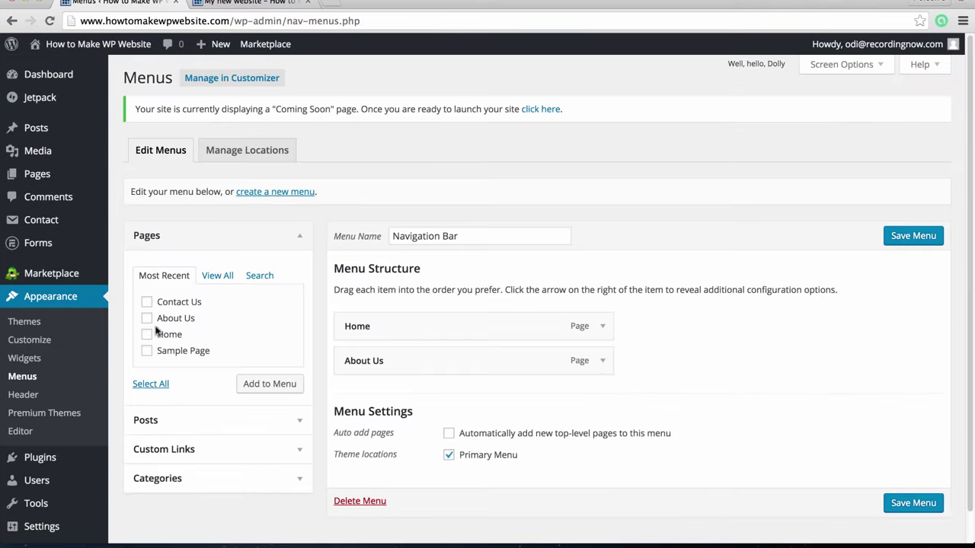
{"action": "left_click", "coordinate": [146, 302]}
{"action": "left_click", "coordinate": [276, 385]}
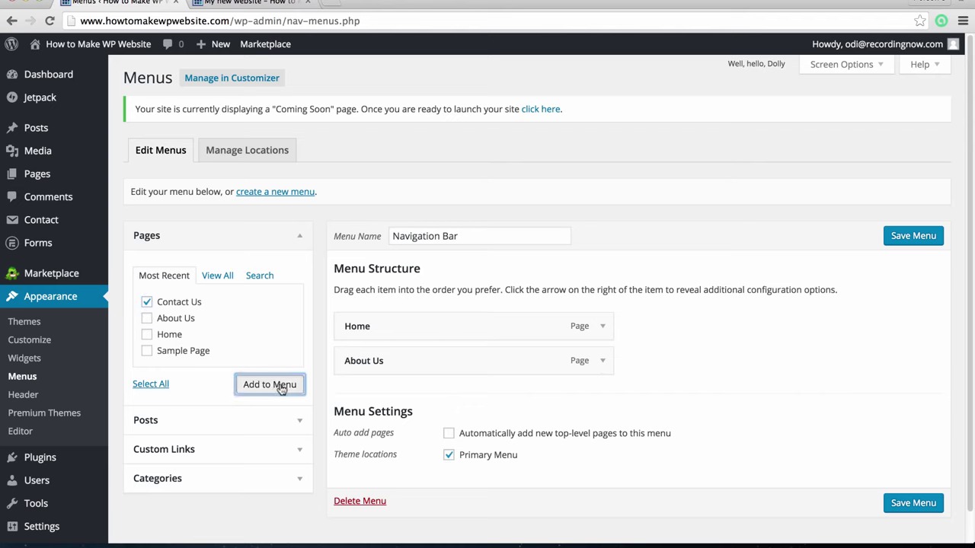
Save the menu and view the live site showing Home, About Us and Contact Us
{"action": "scroll", "coordinate": [716, 396], "scroll_direction": "down", "scroll_amount": 1}
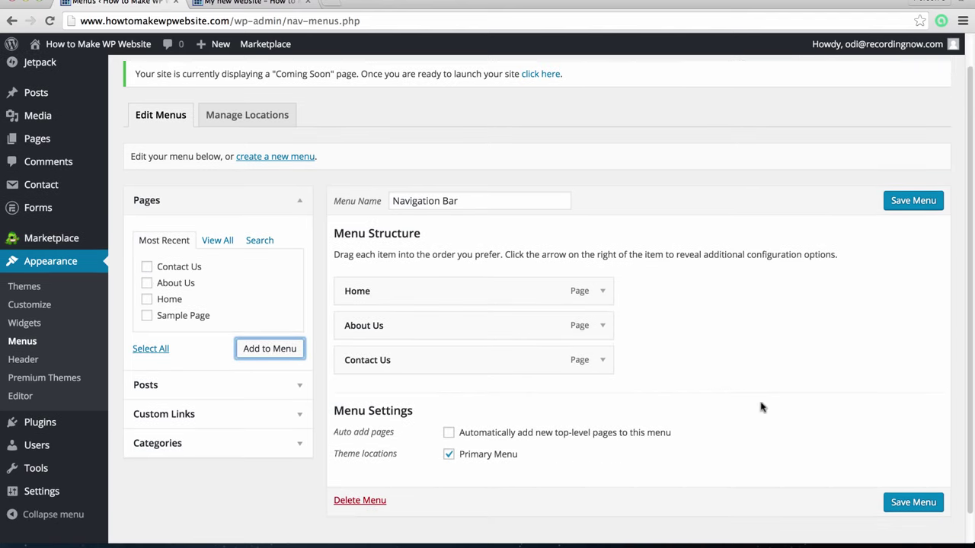
{"action": "left_click", "coordinate": [910, 501]}
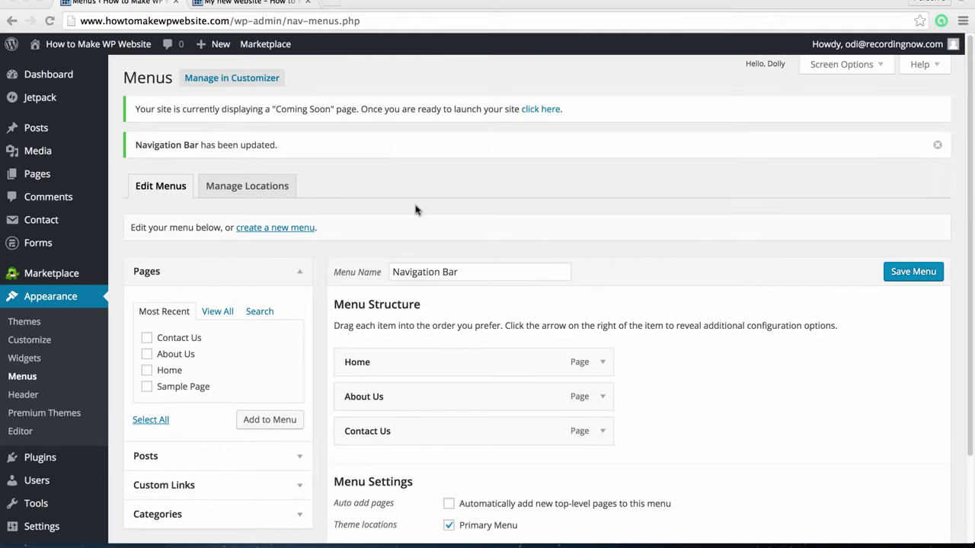
{"action": "mouse_move", "coordinate": [106, 45]}
{"action": "left_click", "coordinate": [86, 72]}
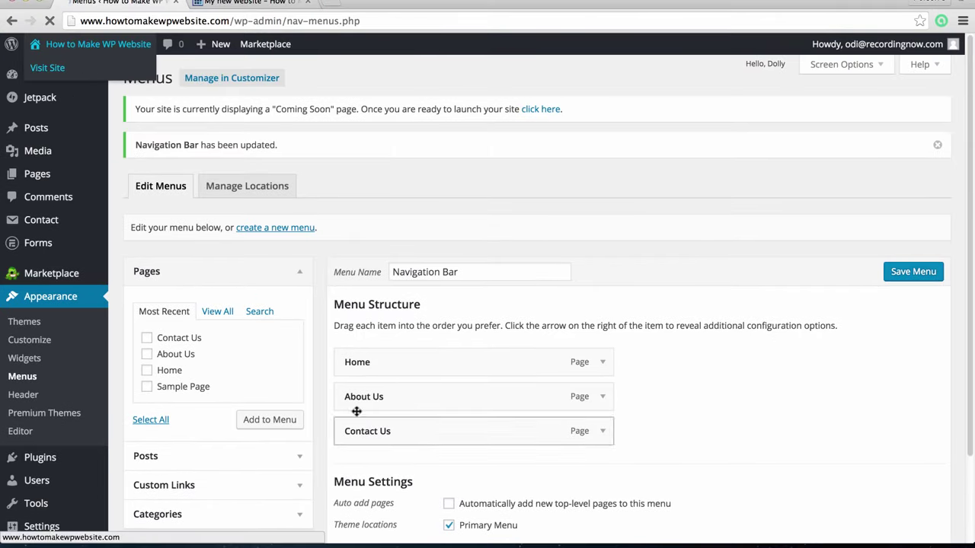